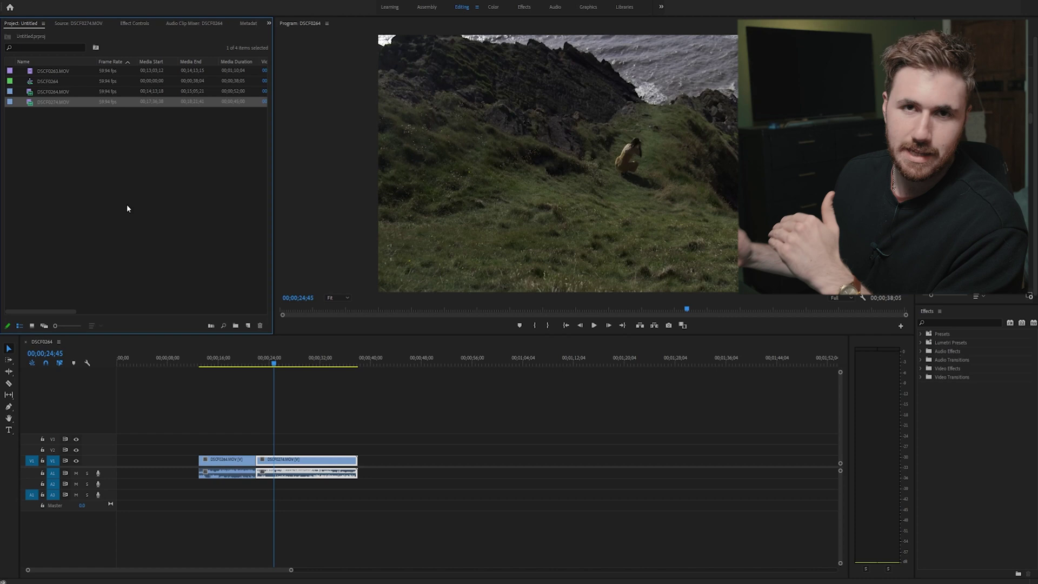
# Step: Create a new Adjustment Layer in the Project panel with its default settings
pyautogui.click(166, 200)
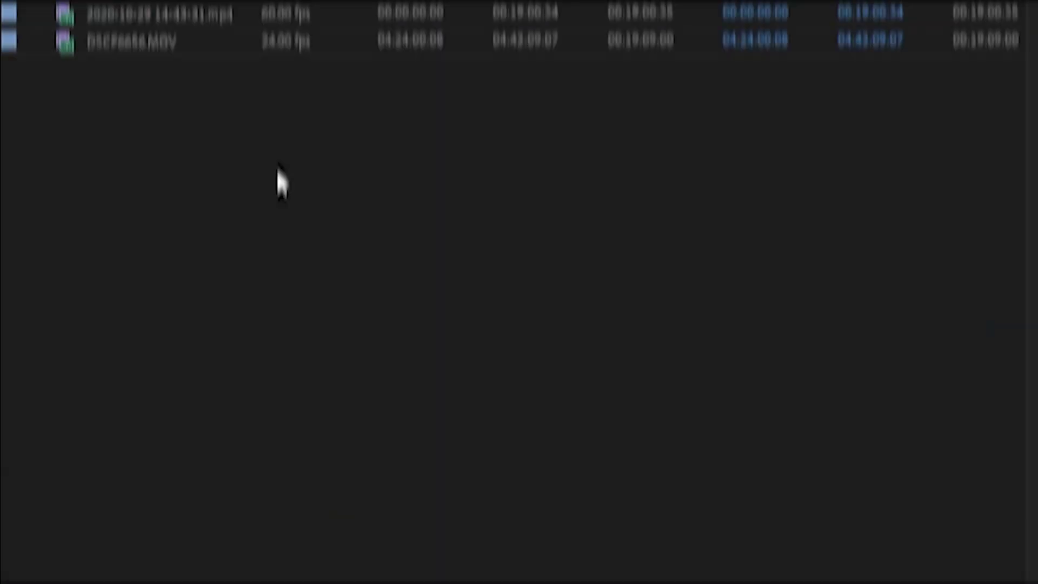
pyautogui.rightClick(278, 180)
pyautogui.moveTo(475, 273)
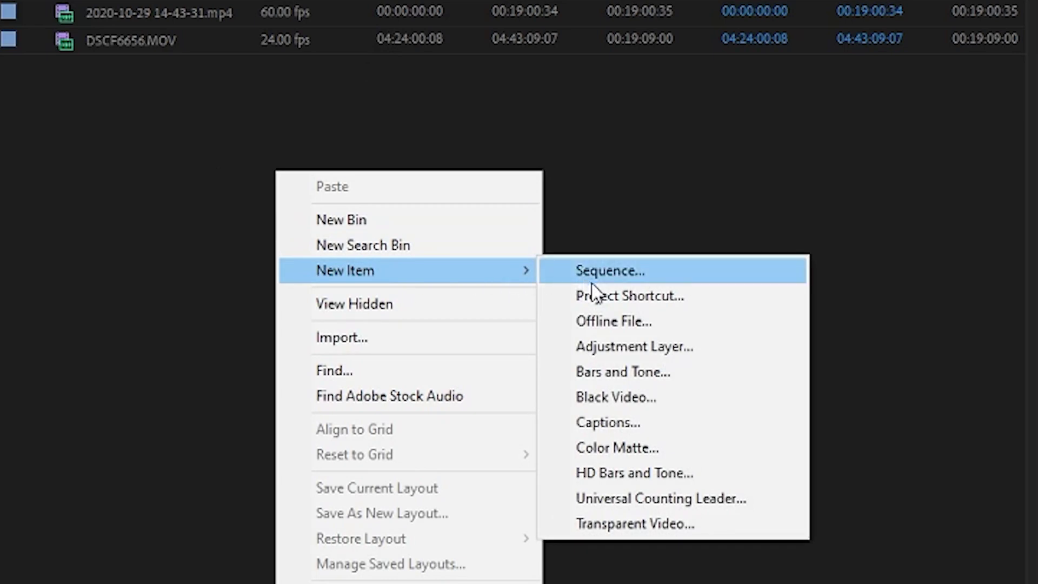
pyautogui.click(624, 346)
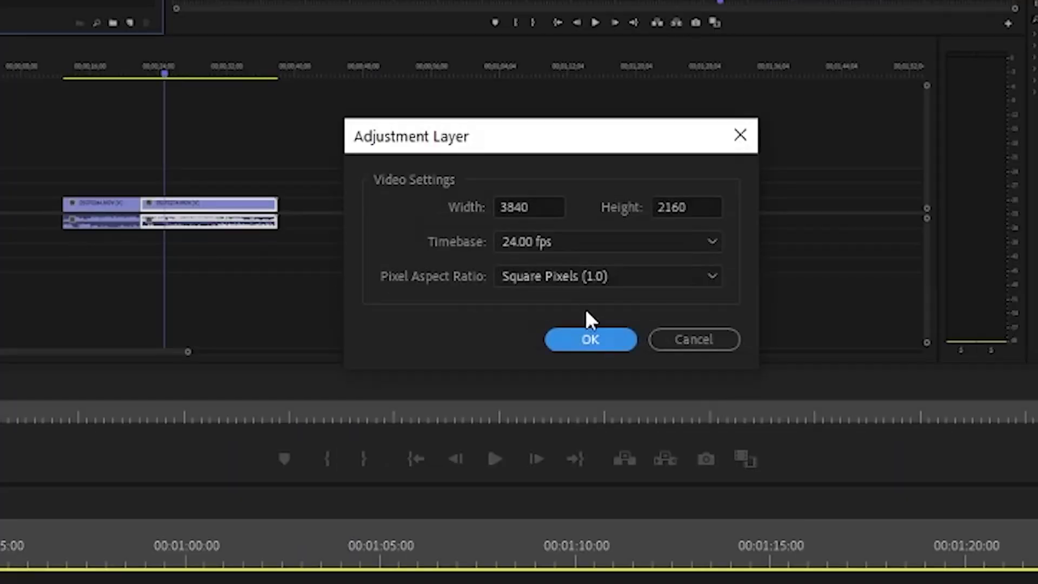
pyautogui.click(590, 339)
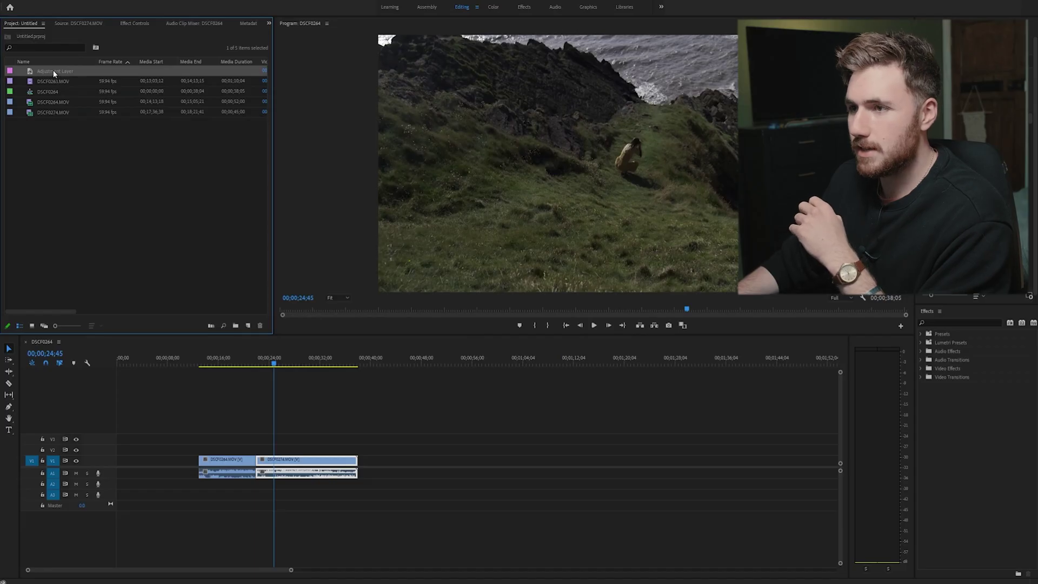
# Step: Drop the adjustment layer onto V2 and razor it just before and after the cut
pyautogui.moveTo(54, 73); pyautogui.dragTo(284, 452)
pyautogui.press('c')
pyautogui.click(325, 449)
pyautogui.click(295, 449)
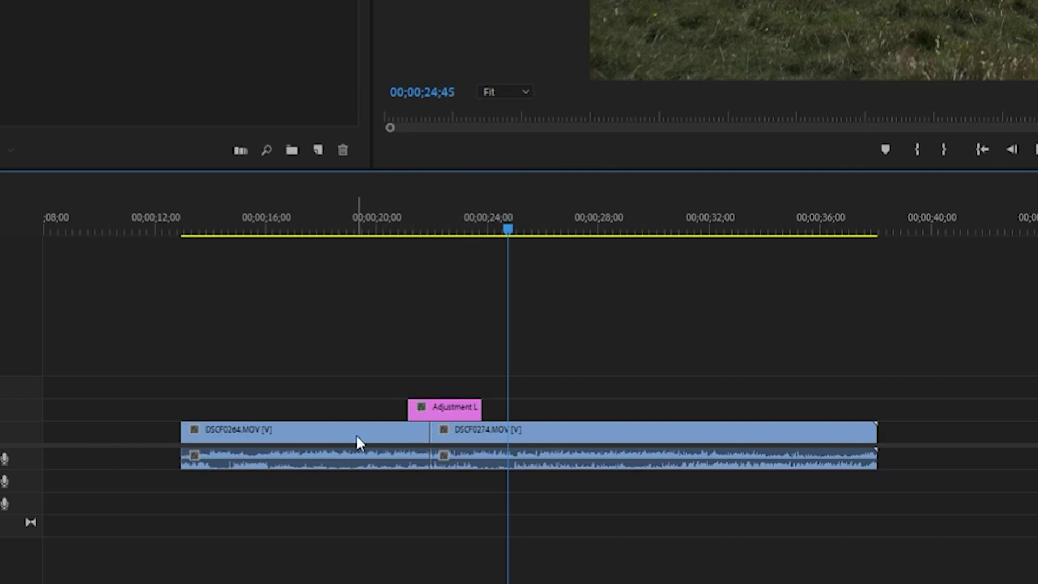
pyautogui.scroll(3, 357, 437)
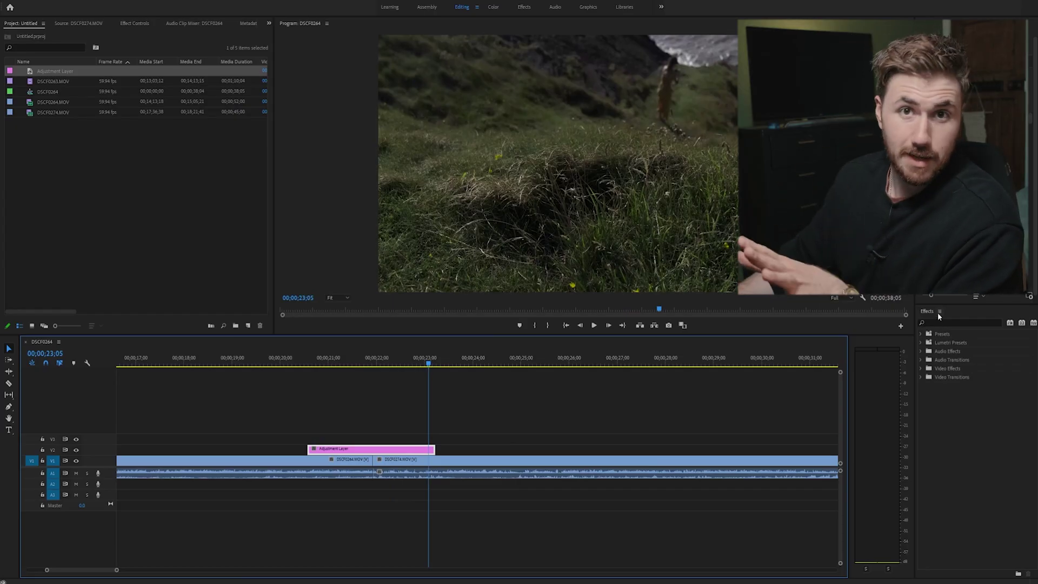
# Step: Search the Effects panel for 'offse' and drop the Offset effect onto the adjustment layer clip
pyautogui.click(948, 322)
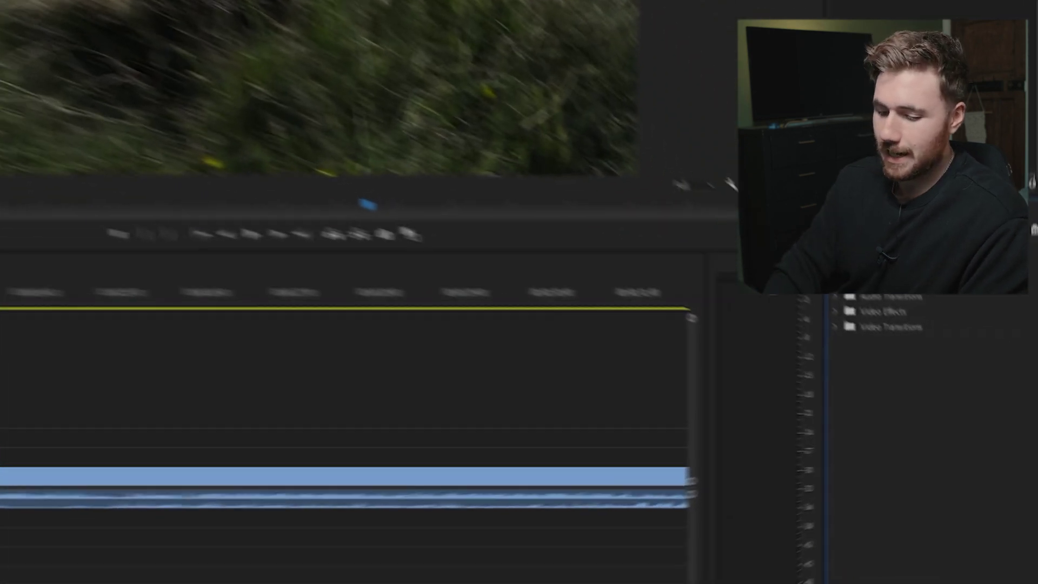
pyautogui.write('offset')
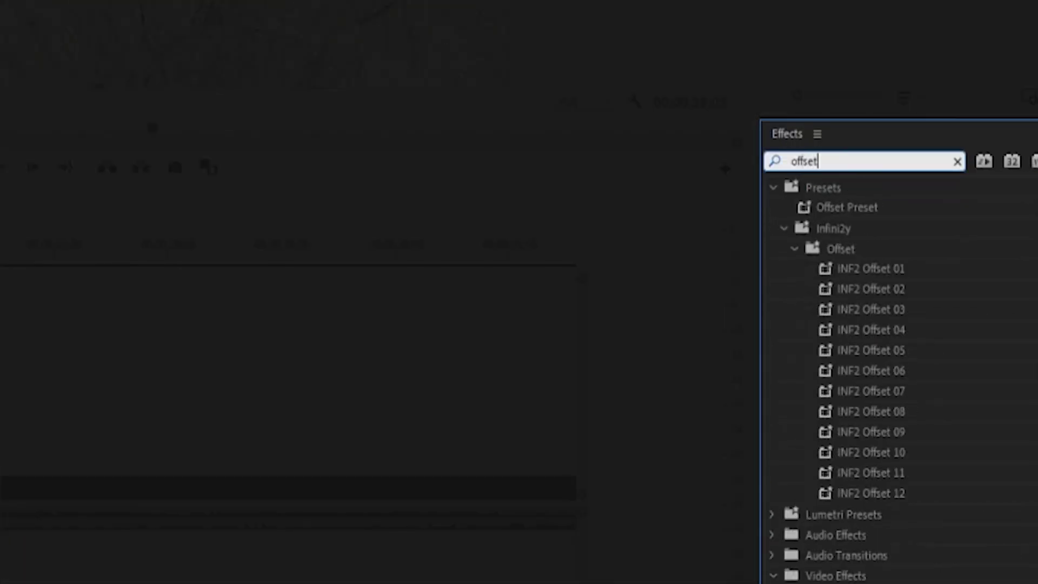
pyautogui.click(847, 458)
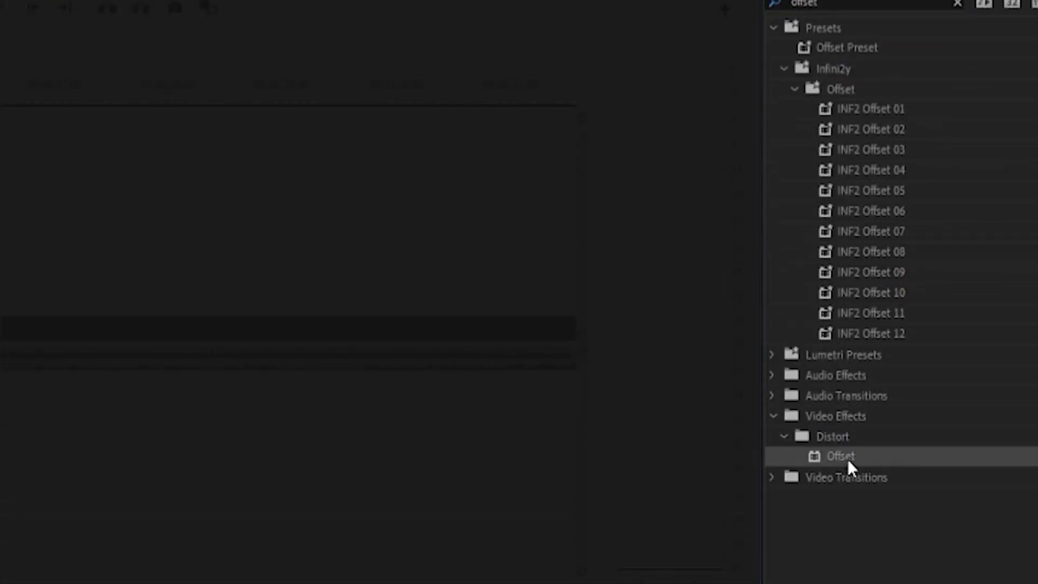
pyautogui.moveTo(840, 456); pyautogui.dragTo(355, 448)
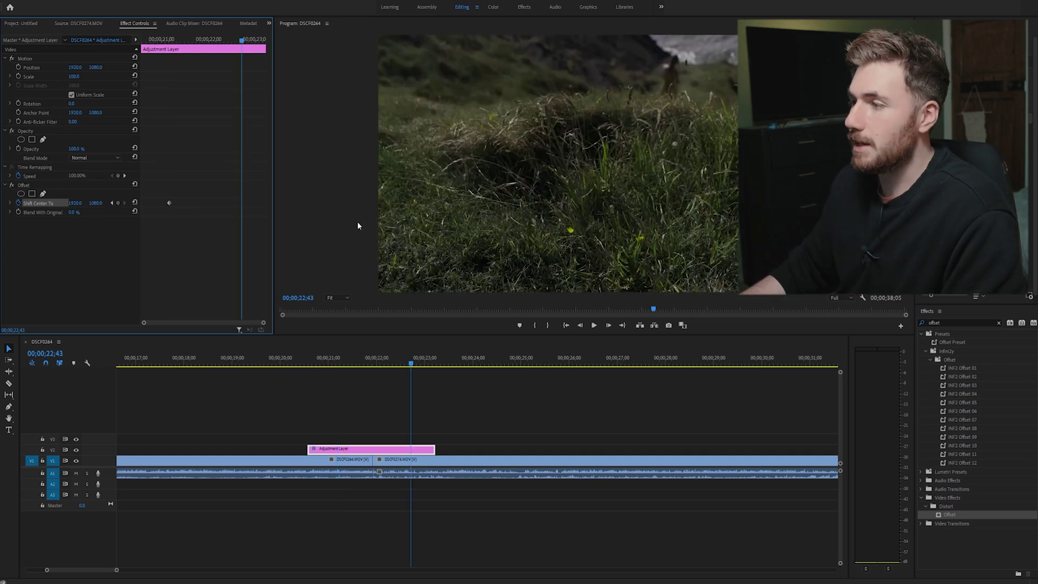
# Step: Keyframe a higher vertical Shift Center To value and preview the resulting whip
pyautogui.moveTo(95, 206)
pyautogui.mouseDown()
pyautogui.moveTo(281, 205)
pyautogui.moveTo(82, 210)
pyautogui.mouseUp()
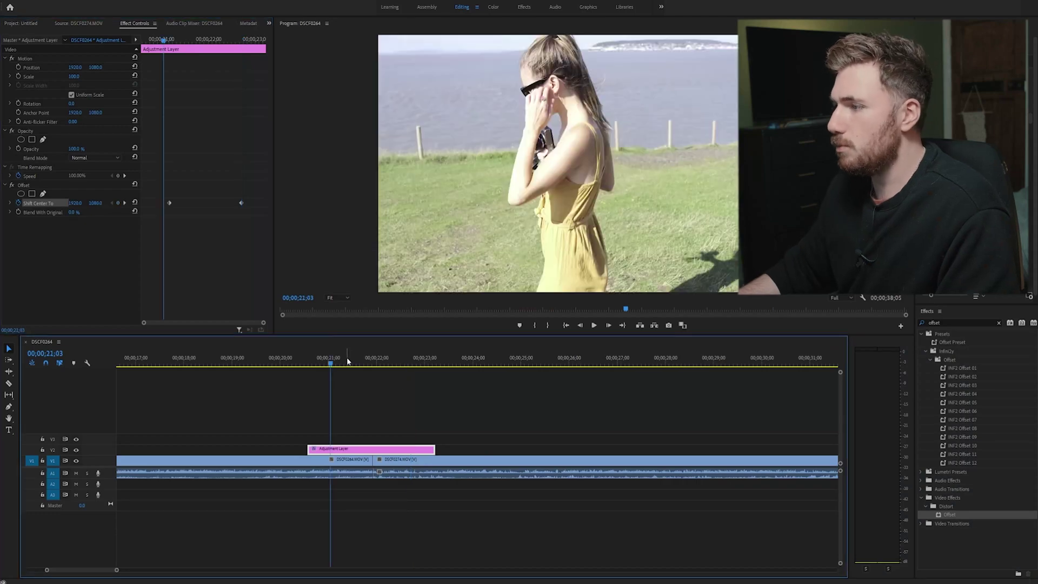
pyautogui.press('space')
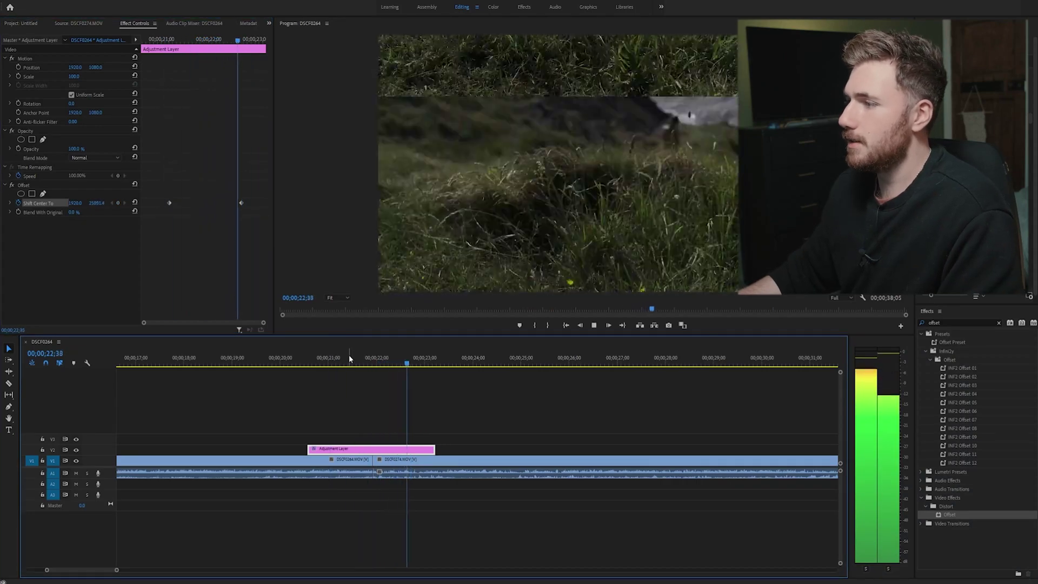
pyautogui.press('space')
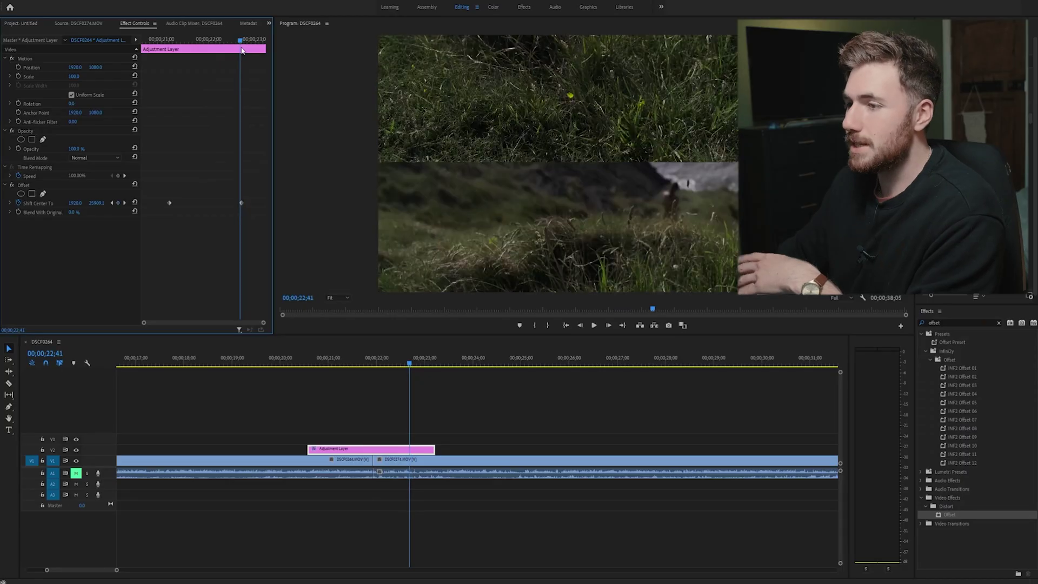
# Step: At 22;43, raise Shift Center To Y to 27000 and replay the transition across the cut
pyautogui.moveTo(242, 51); pyautogui.dragTo(247, 51)
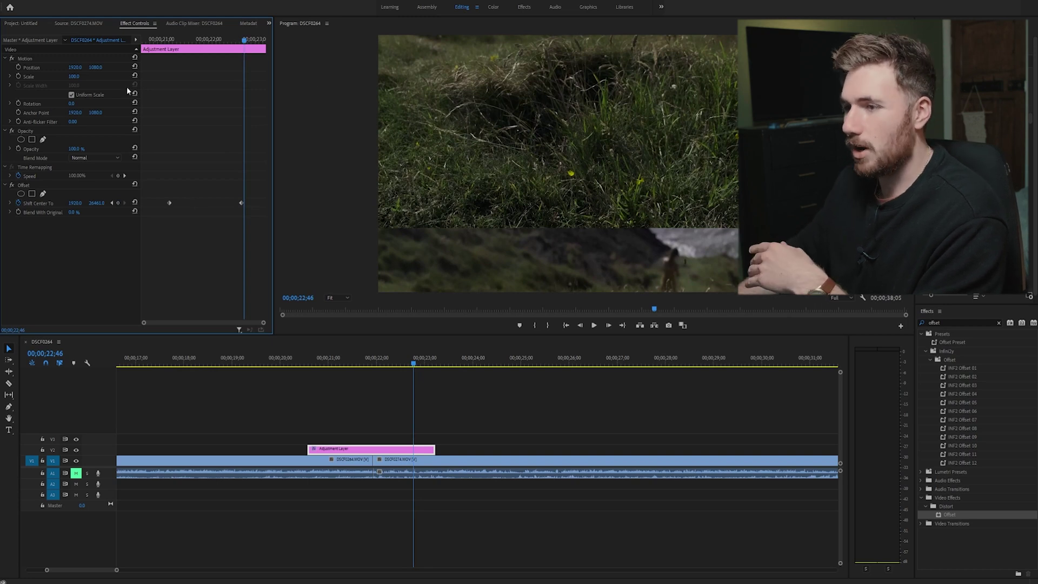
pyautogui.click(241, 41)
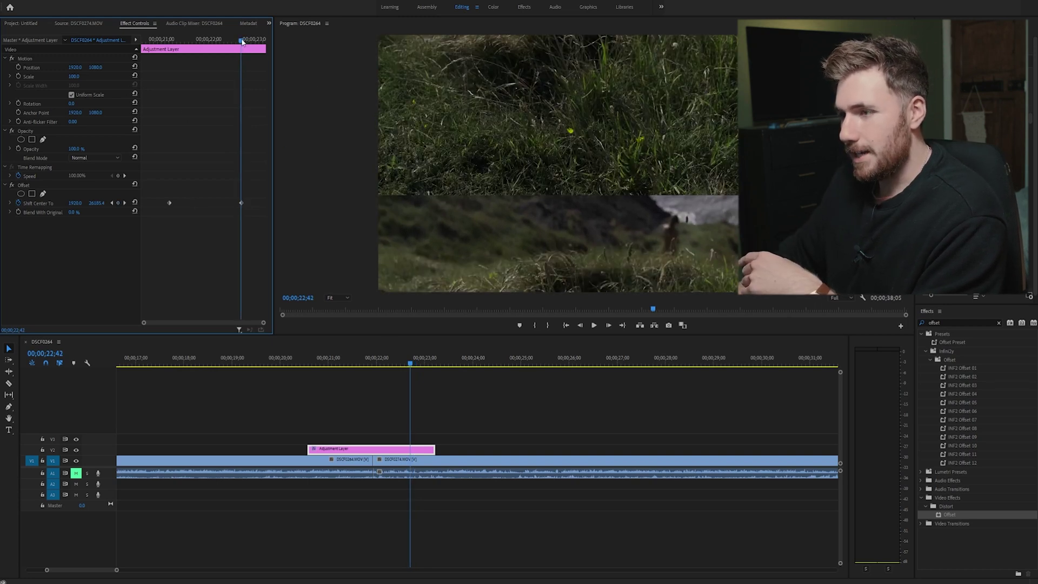
pyautogui.moveTo(241, 41); pyautogui.dragTo(242, 41)
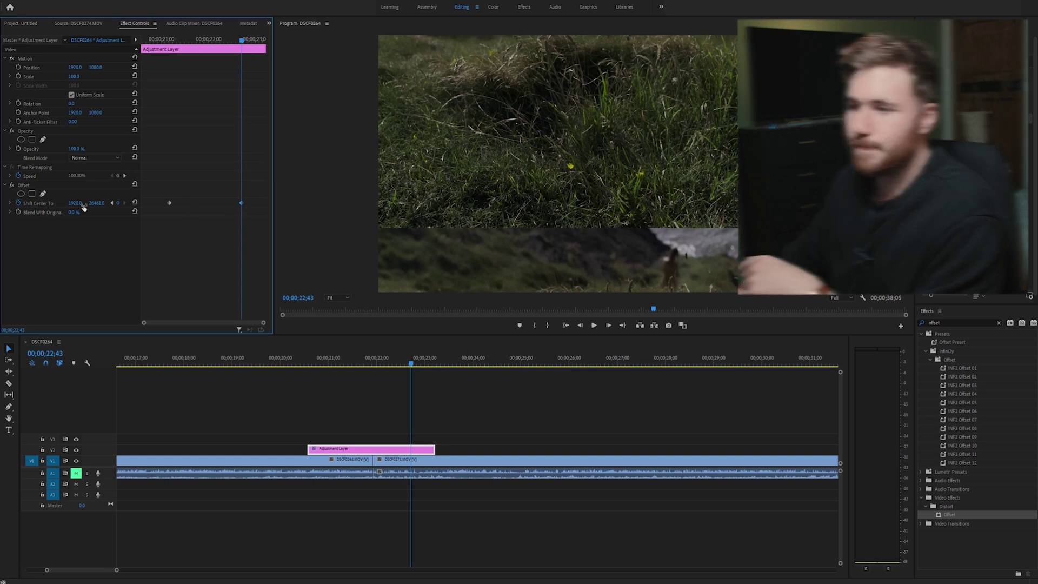
pyautogui.moveTo(96, 204); pyautogui.dragTo(130, 204)
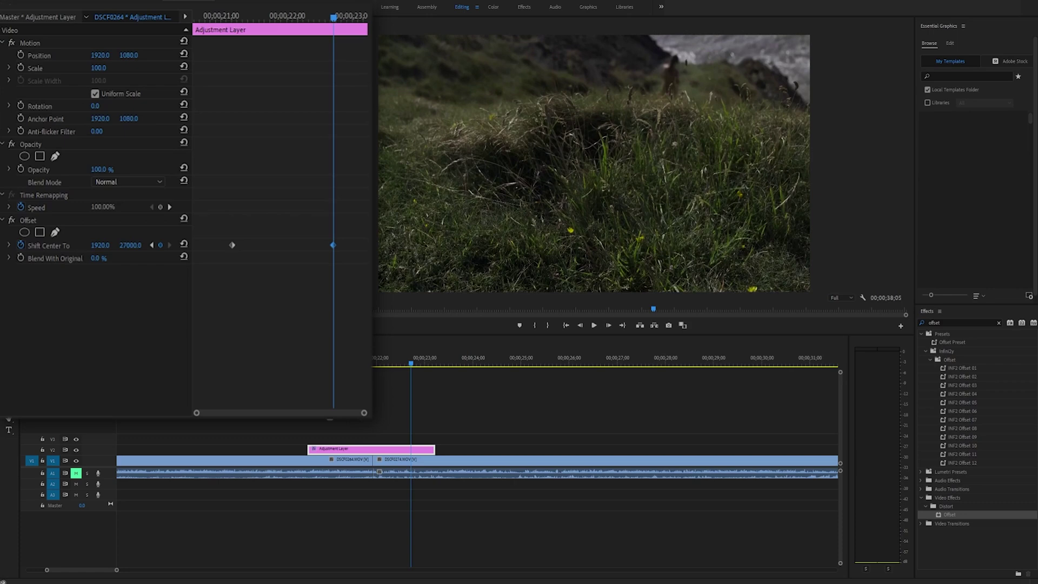
pyautogui.click(344, 360)
pyautogui.press('space')
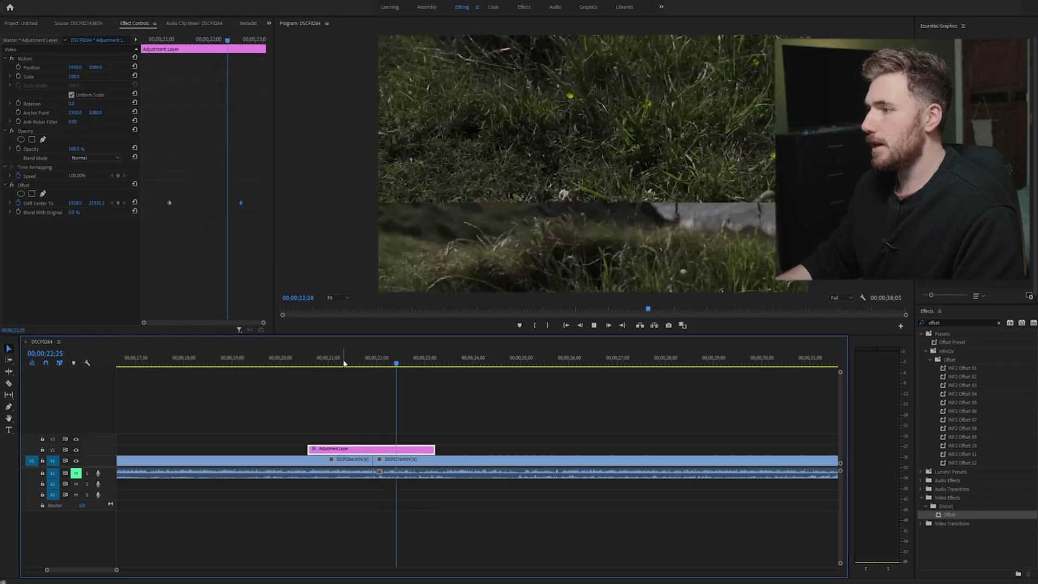
pyautogui.click(327, 361)
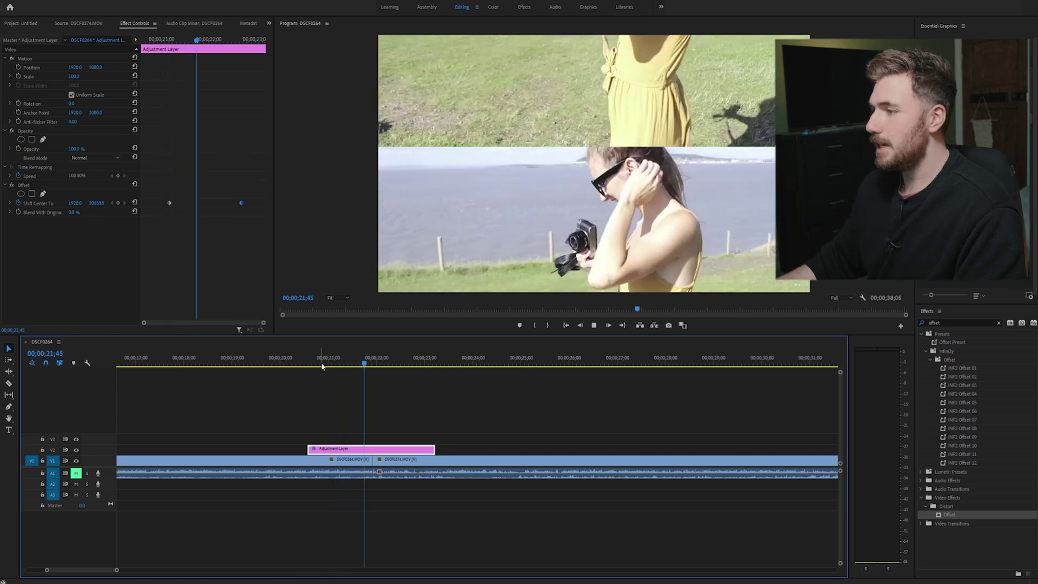
pyautogui.press('space')
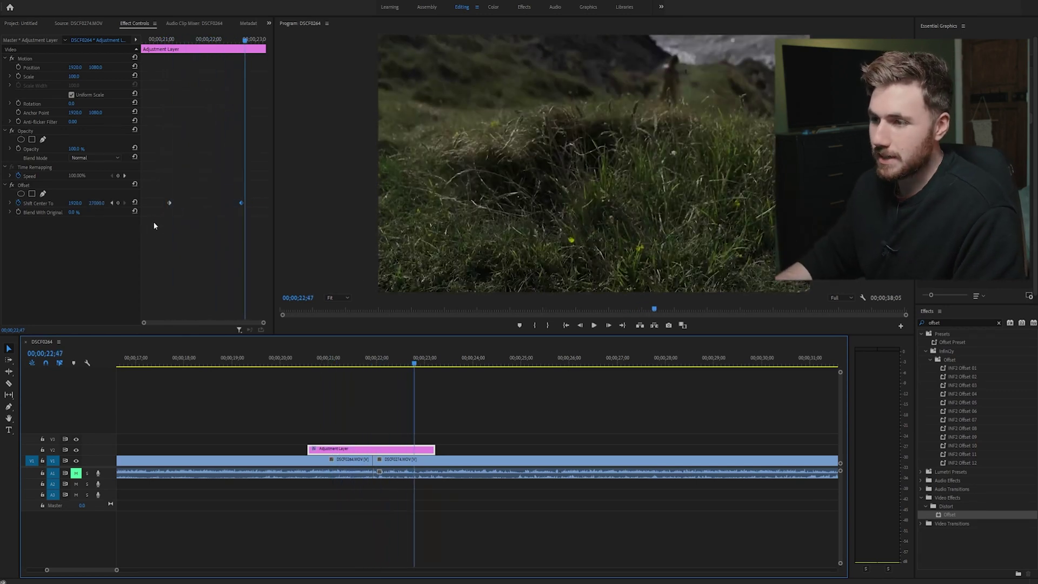
pyautogui.moveTo(162, 221); pyautogui.dragTo(245, 190)
pyautogui.rightClick(241, 203)
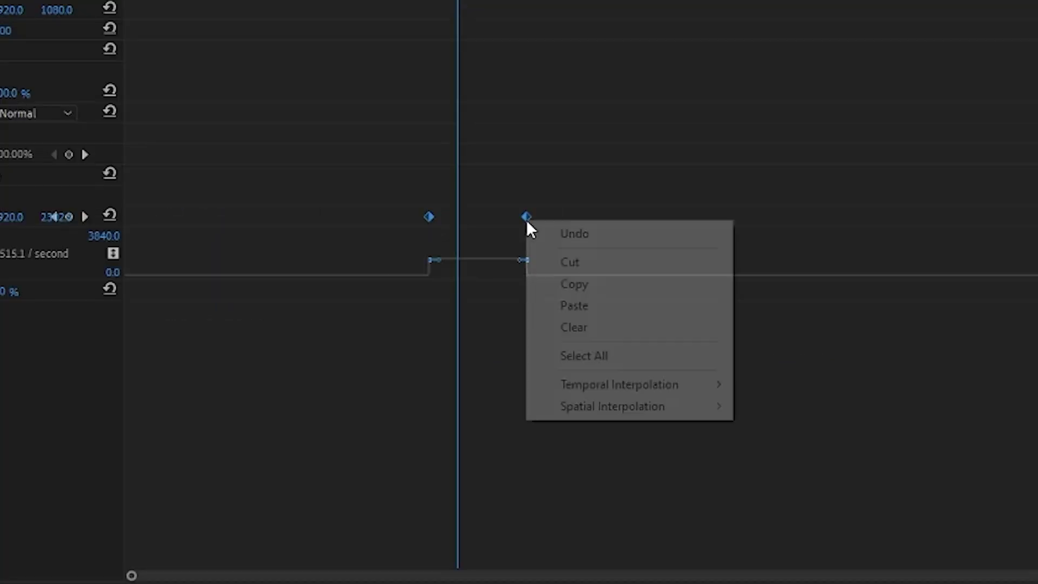
pyautogui.moveTo(273, 270)
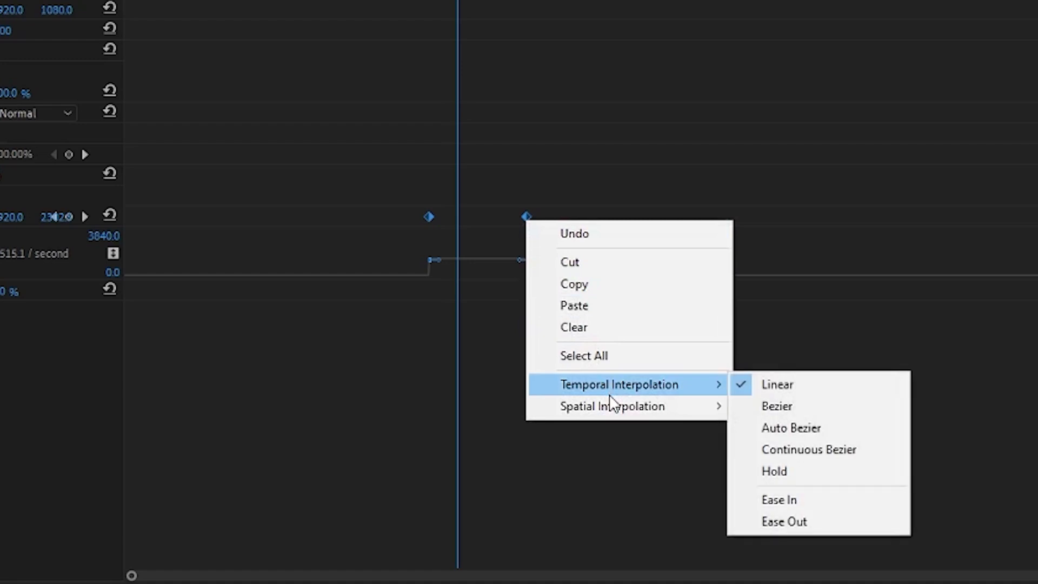
pyautogui.click(777, 498)
pyautogui.rightClick(520, 218)
pyautogui.moveTo(617, 393)
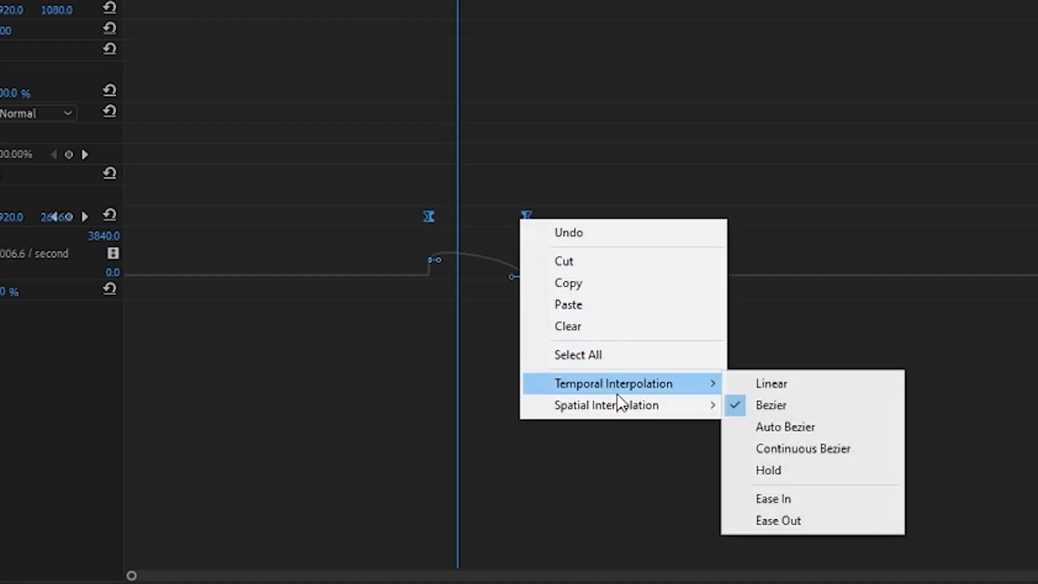
pyautogui.click(797, 516)
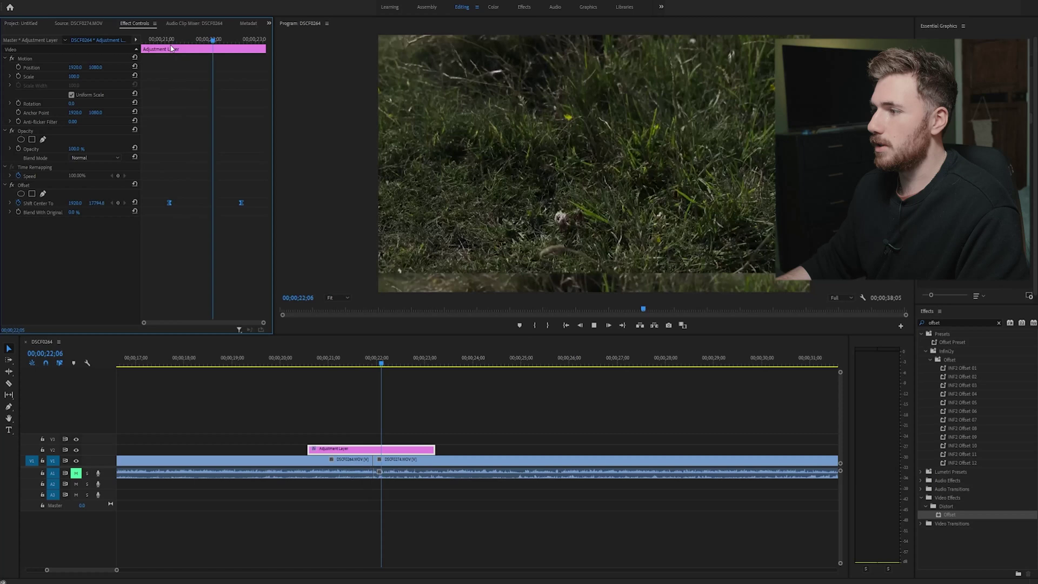
pyautogui.press('space')
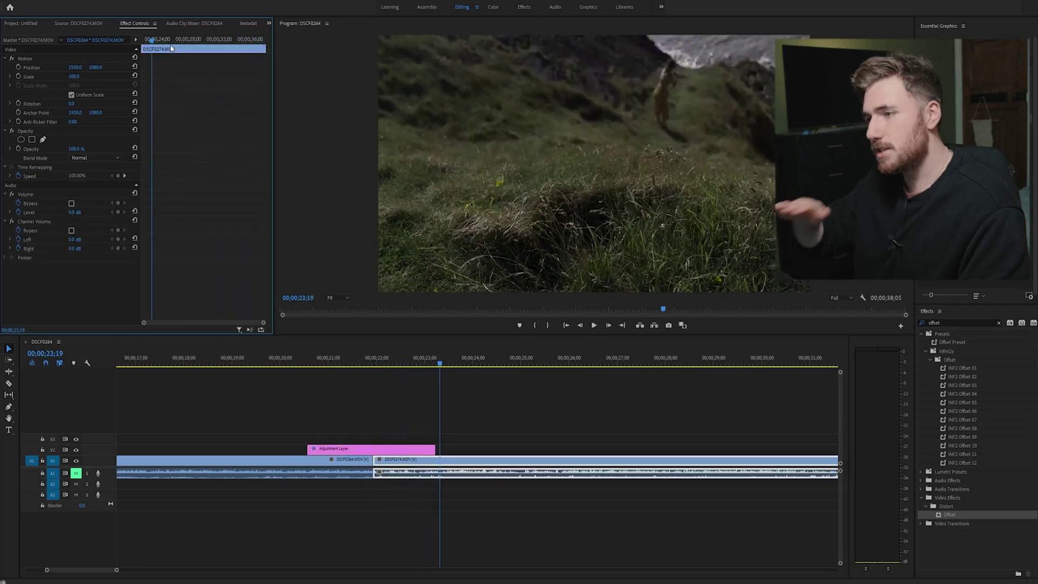
pyautogui.click(351, 364)
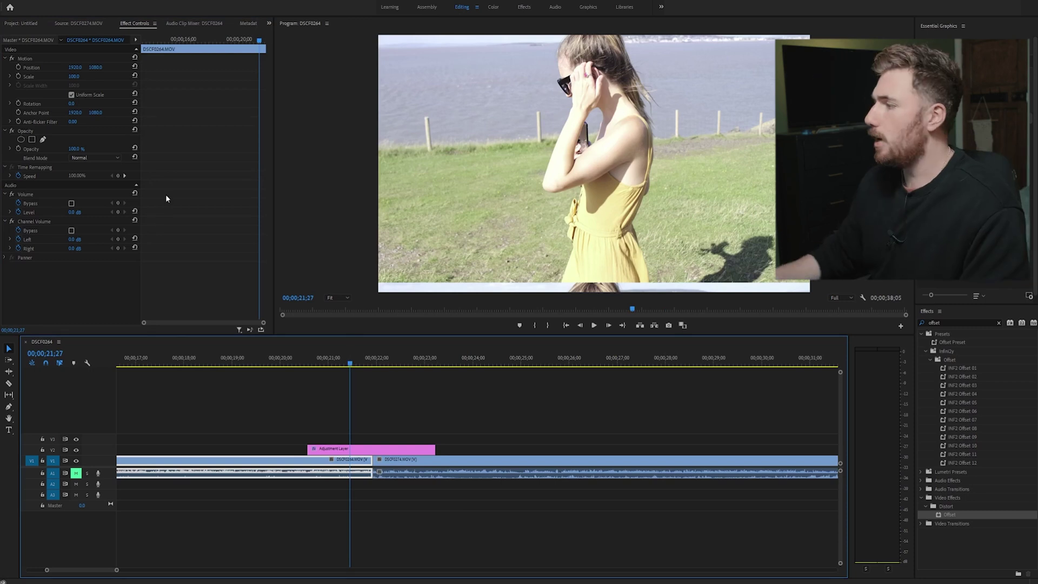
pyautogui.click(952, 323)
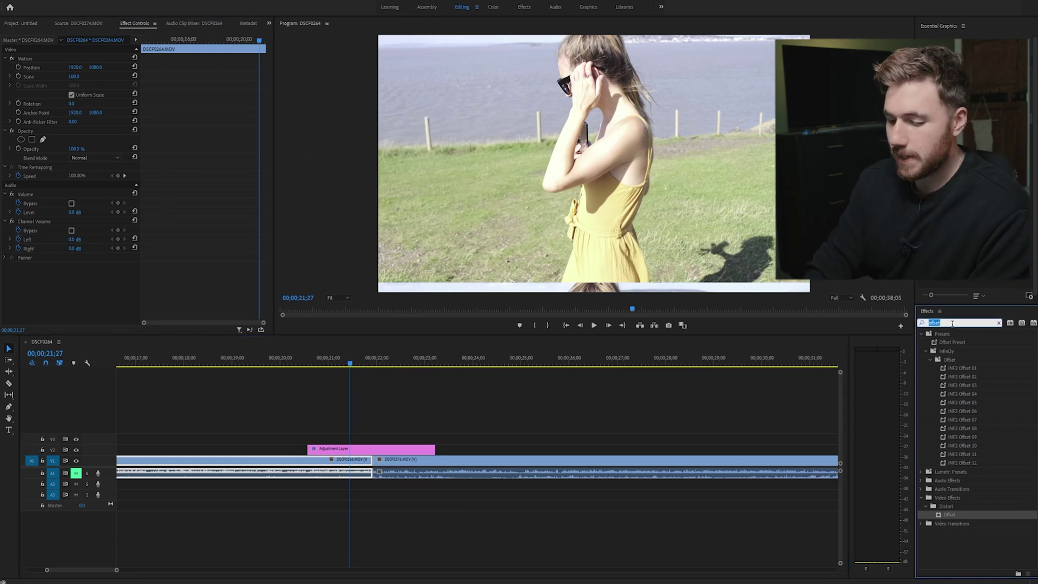
# Step: Search the Effects panel for 'direct' and drop Directional Blur onto the adjustment layer
pyautogui.press('BackSpace')
pyautogui.write('di')
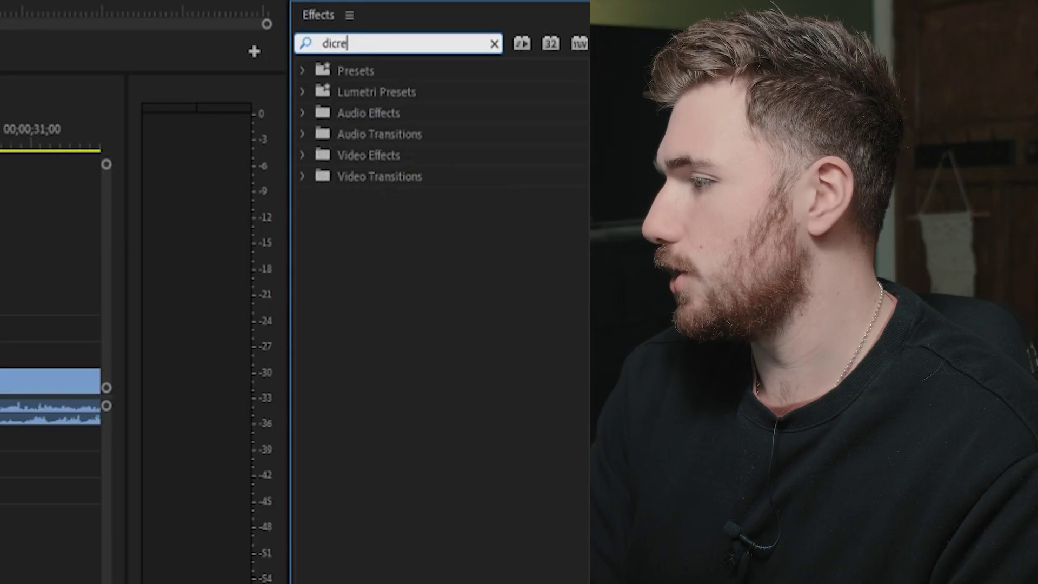
pyautogui.write('rect')
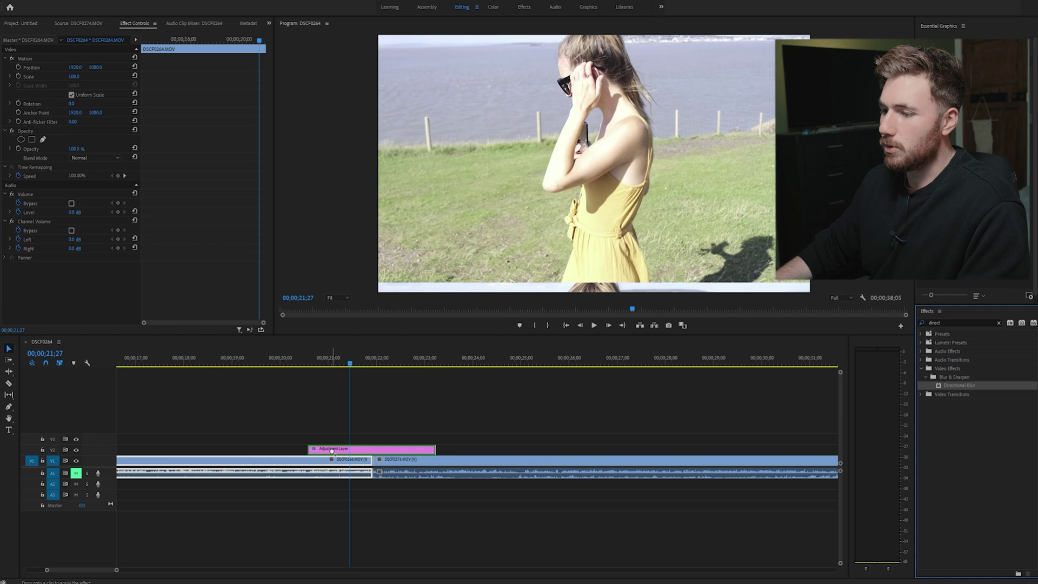
pyautogui.moveTo(331, 450); pyautogui.dragTo(333, 450)
pyautogui.moveTo(176, 43); pyautogui.dragTo(169, 47)
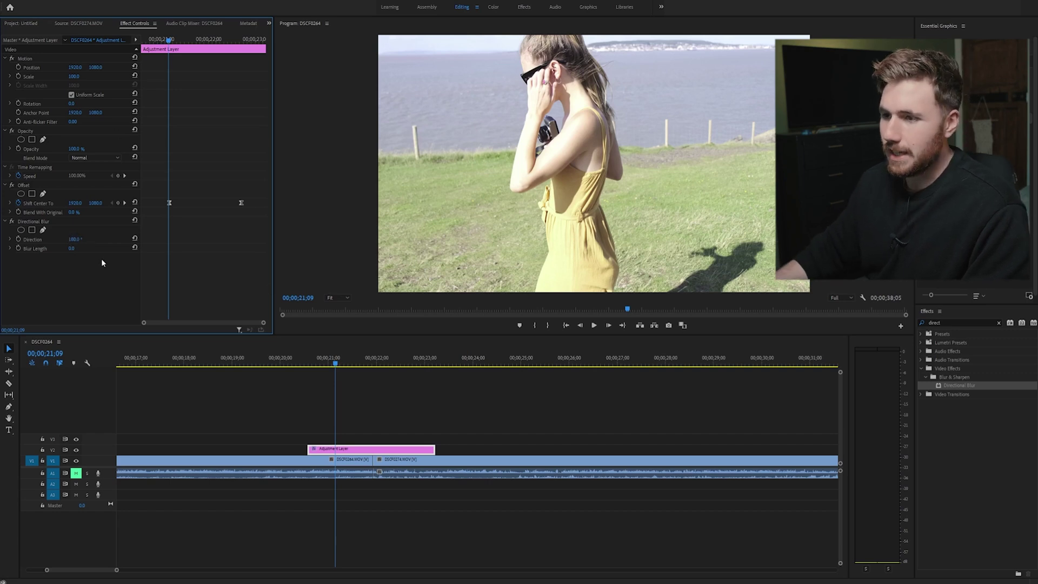
# Step: Keyframe Directional Blur's Blur Length at 60 mid-spin and 0 at the spin's start
pyautogui.moveTo(71, 248); pyautogui.dragTo(150, 248)
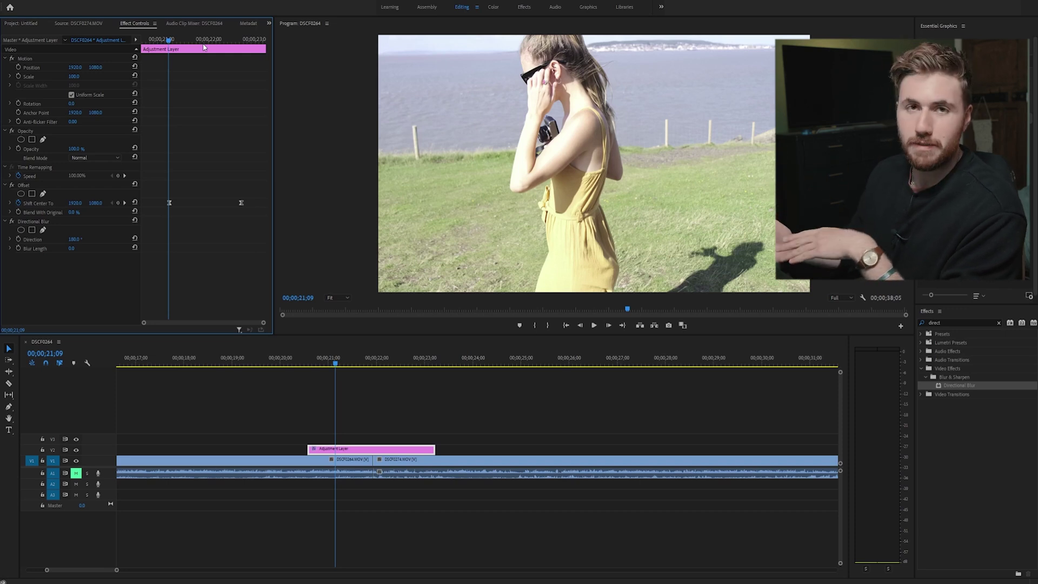
pyautogui.click(206, 38)
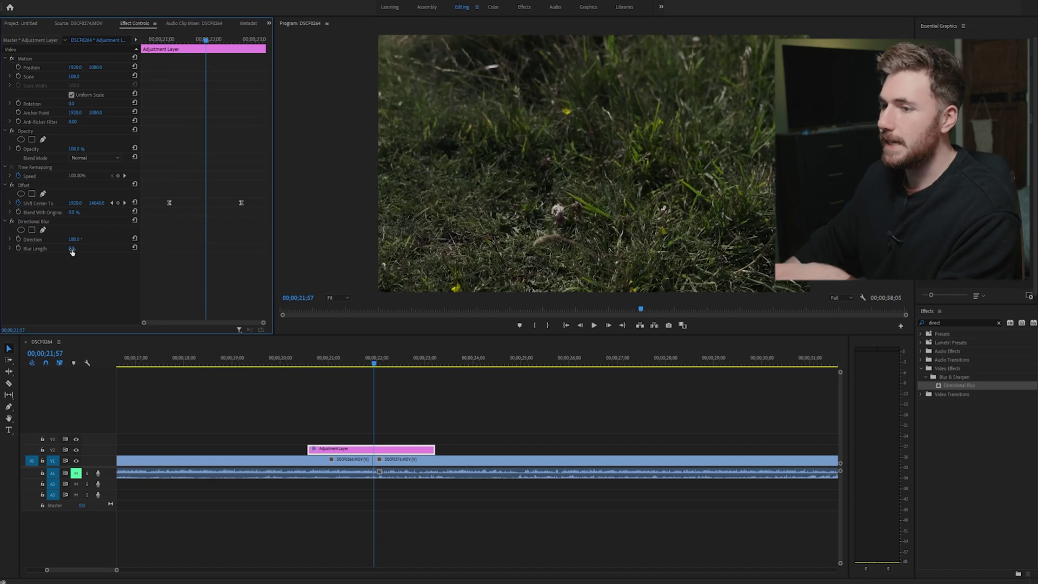
pyautogui.moveTo(71, 248)
pyautogui.mouseDown()
pyautogui.moveTo(103, 248)
pyautogui.moveTo(78, 248)
pyautogui.mouseUp()
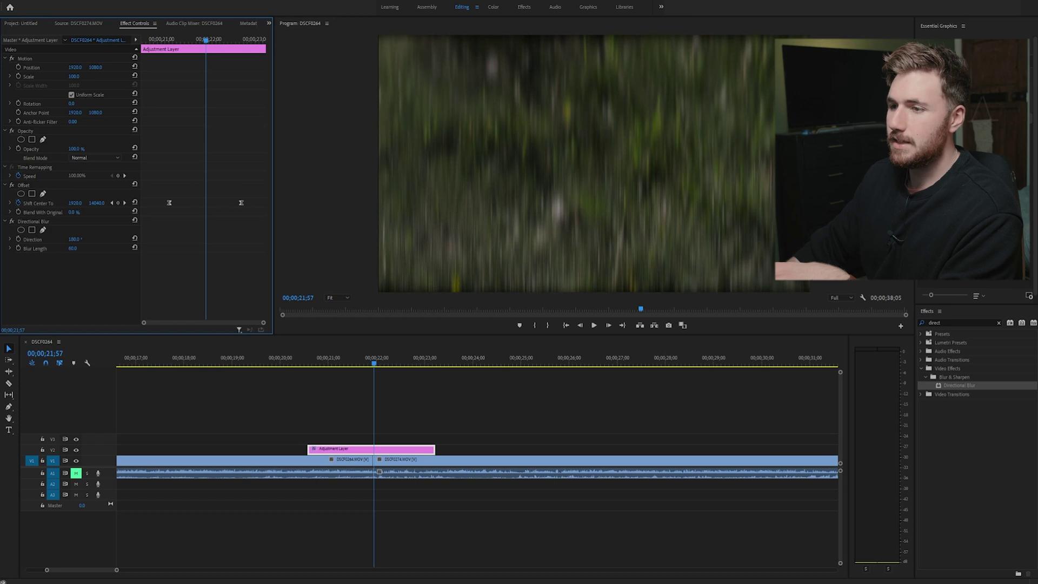
pyautogui.click(19, 248)
pyautogui.moveTo(184, 47); pyautogui.dragTo(169, 49)
pyautogui.click(78, 248)
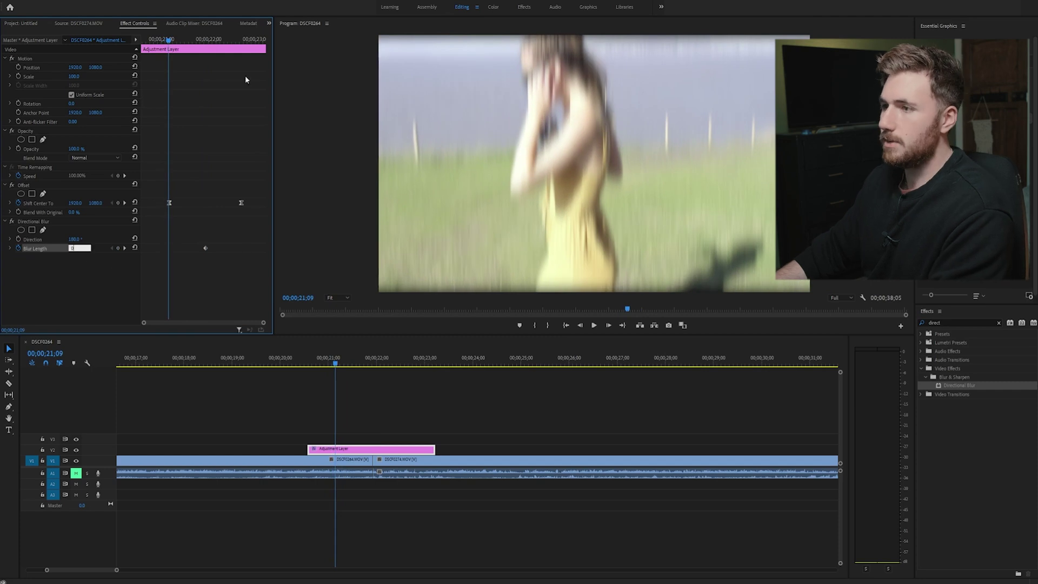
pyautogui.write('0')
pyautogui.click(243, 41)
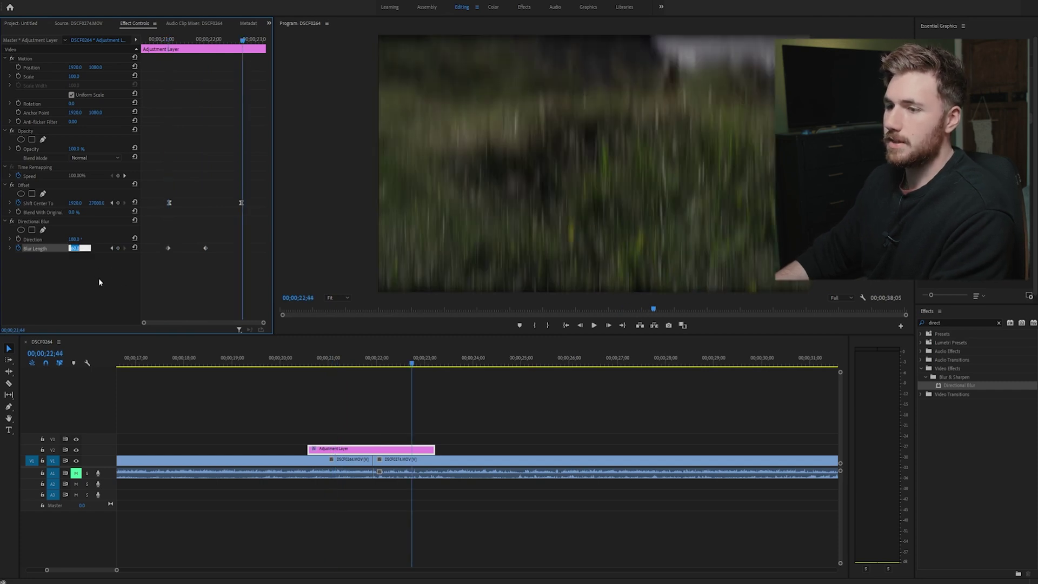
# Step: Give the Shift Center To keyframes Ease In, and the last one Ease Out
pyautogui.rightClick(241, 202)
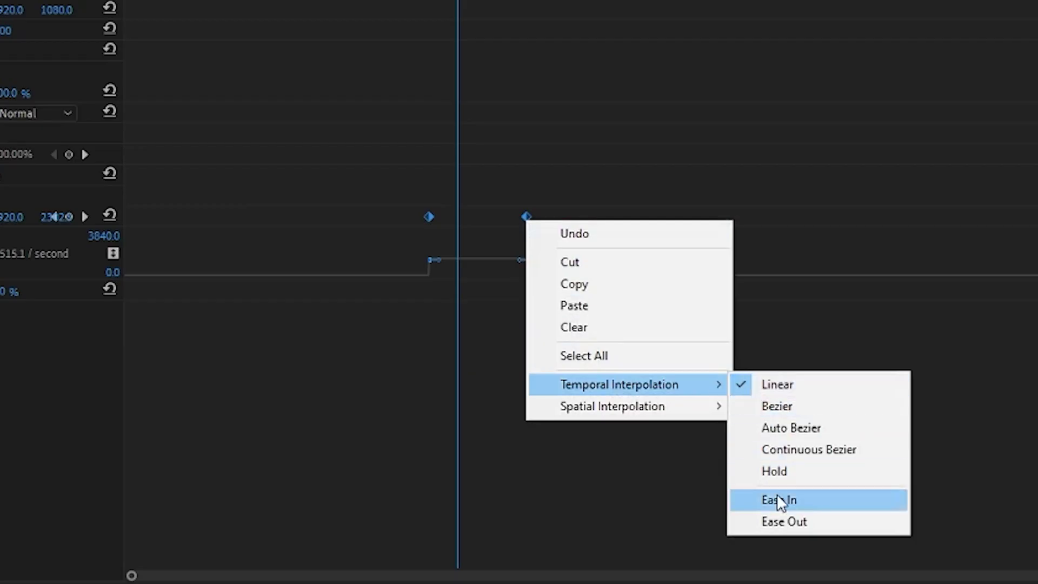
pyautogui.click(781, 501)
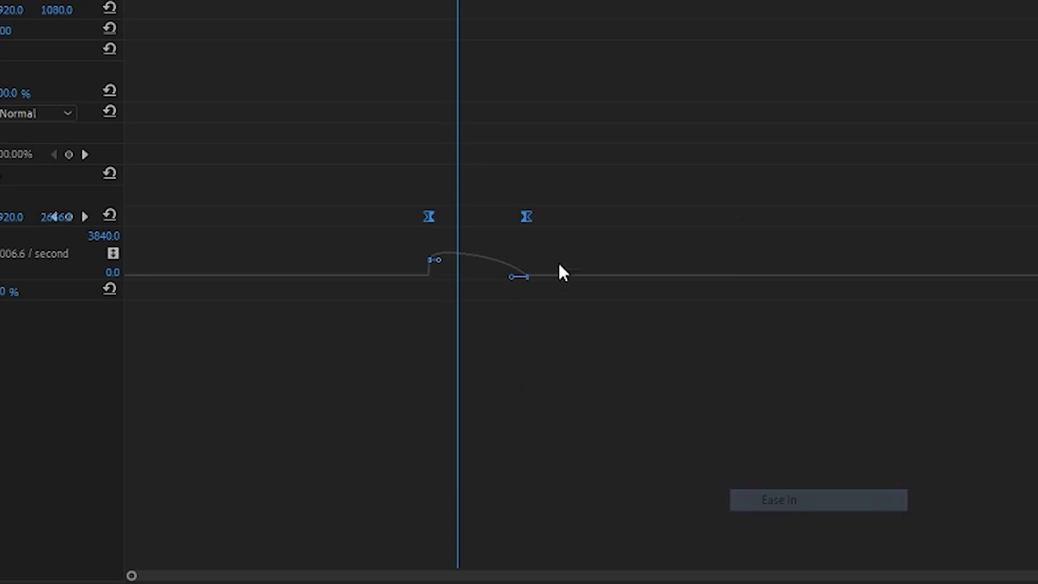
pyautogui.rightClick(524, 218)
pyautogui.moveTo(621, 394)
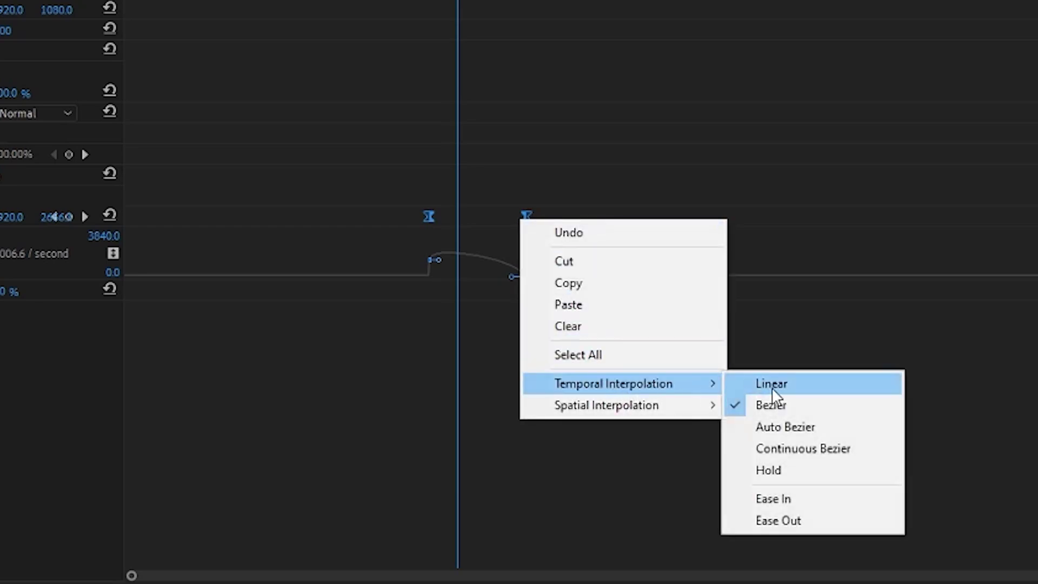
pyautogui.click(796, 515)
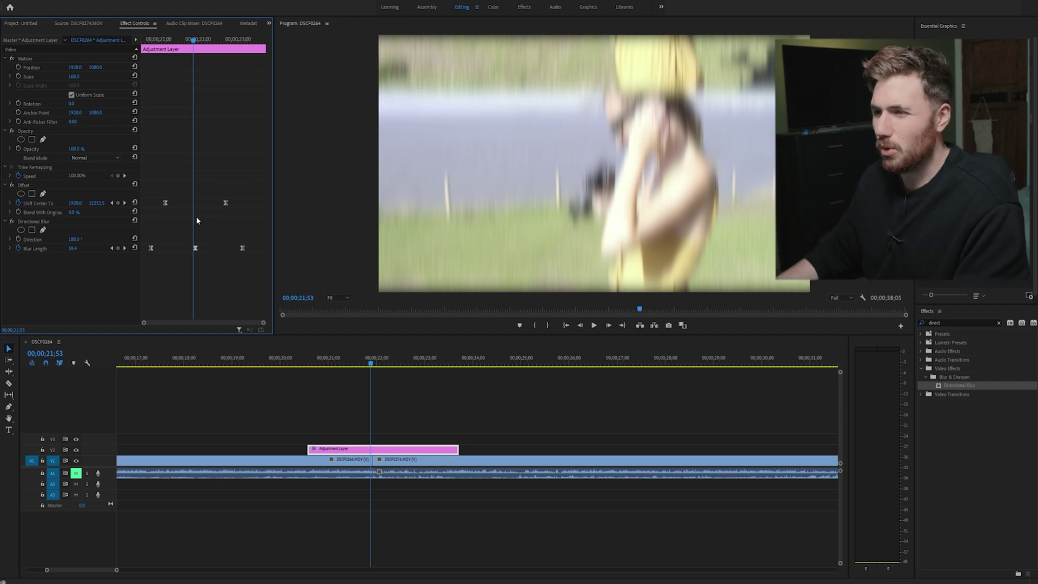
pyautogui.moveTo(234, 214); pyautogui.dragTo(162, 202)
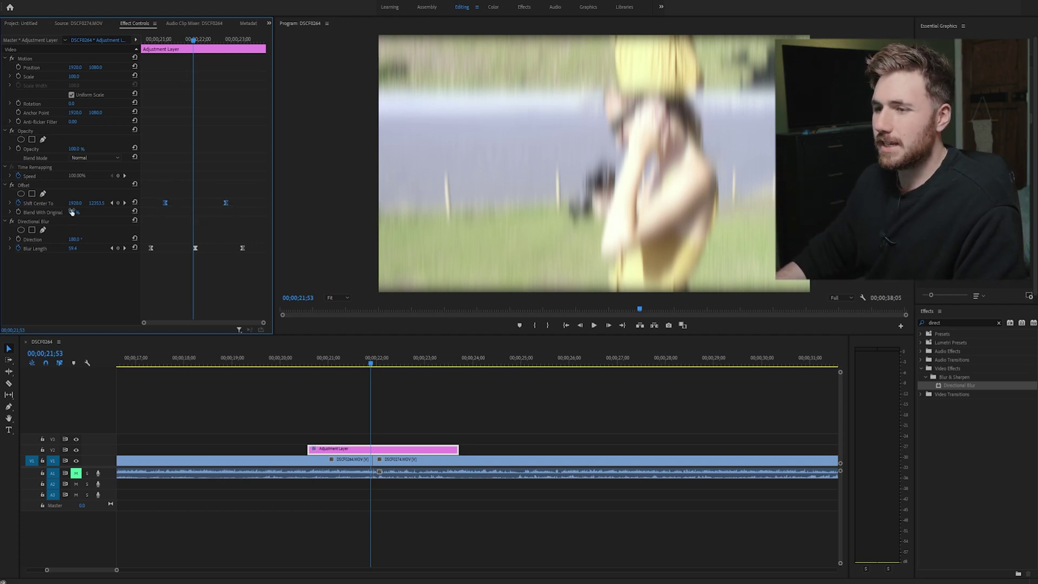
# Step: Sharpen the mid-spin peak of the Shift Center To speed graph and preview the whip-pan
pyautogui.click(10, 203)
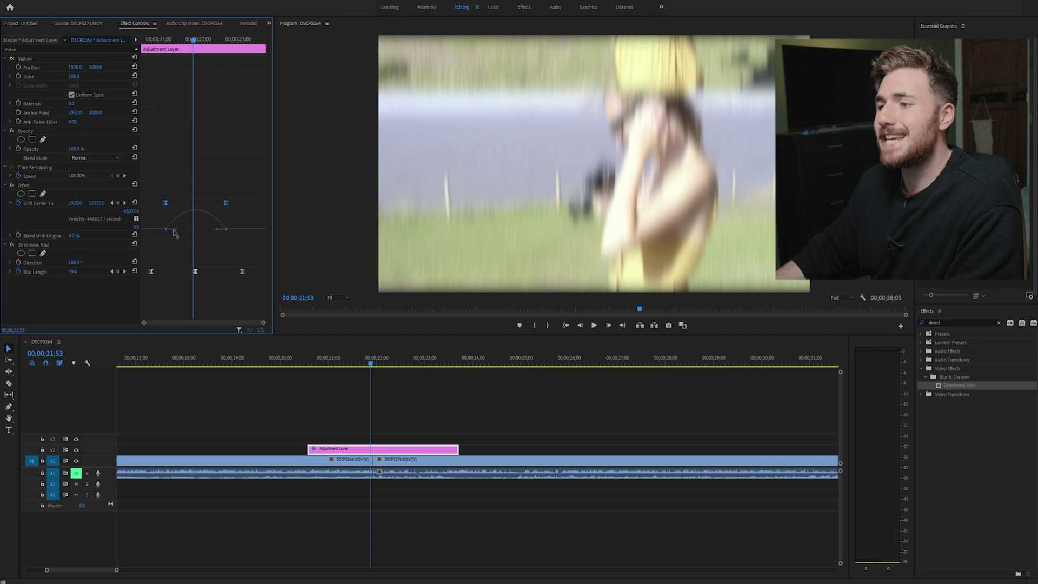
pyautogui.moveTo(175, 230); pyautogui.dragTo(196, 229)
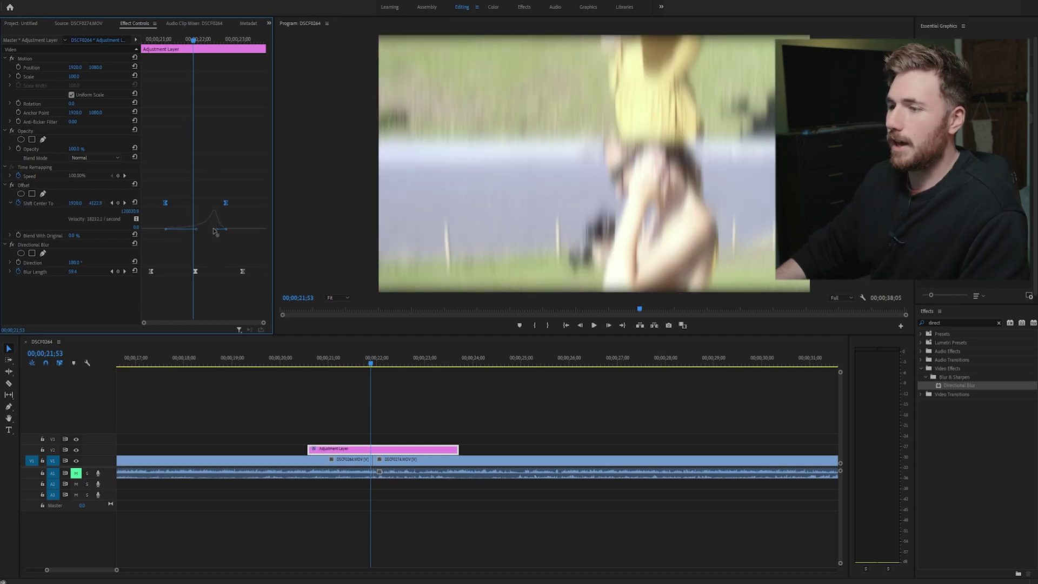
pyautogui.click(167, 40)
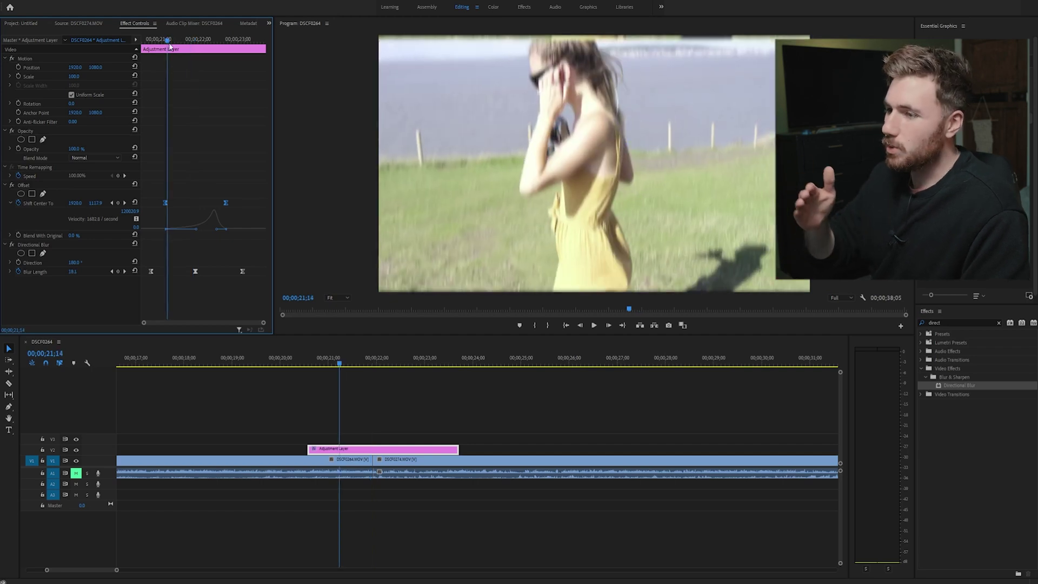
pyautogui.press('space')
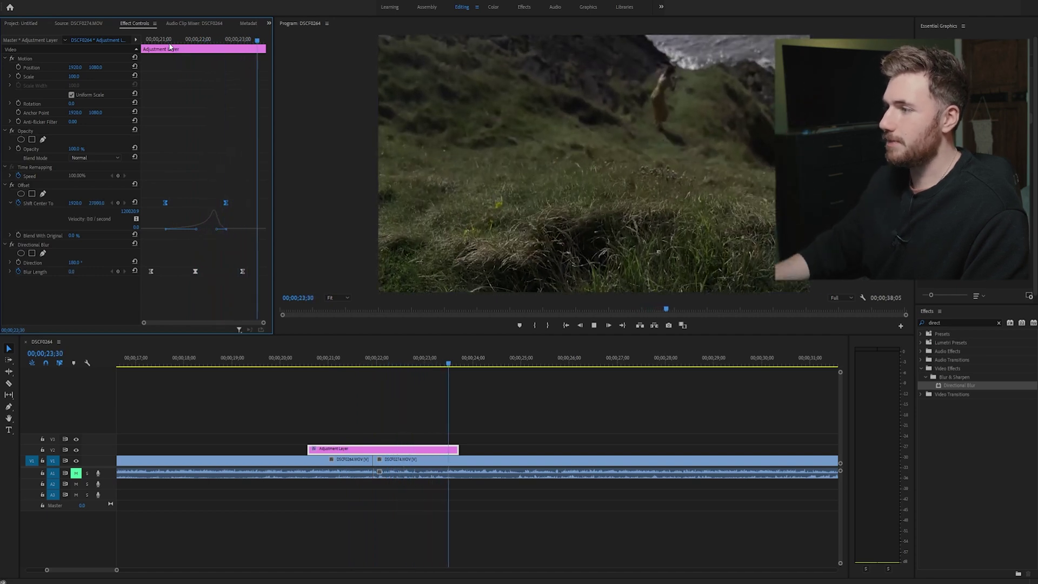
pyautogui.press('space')
pyautogui.click(327, 365)
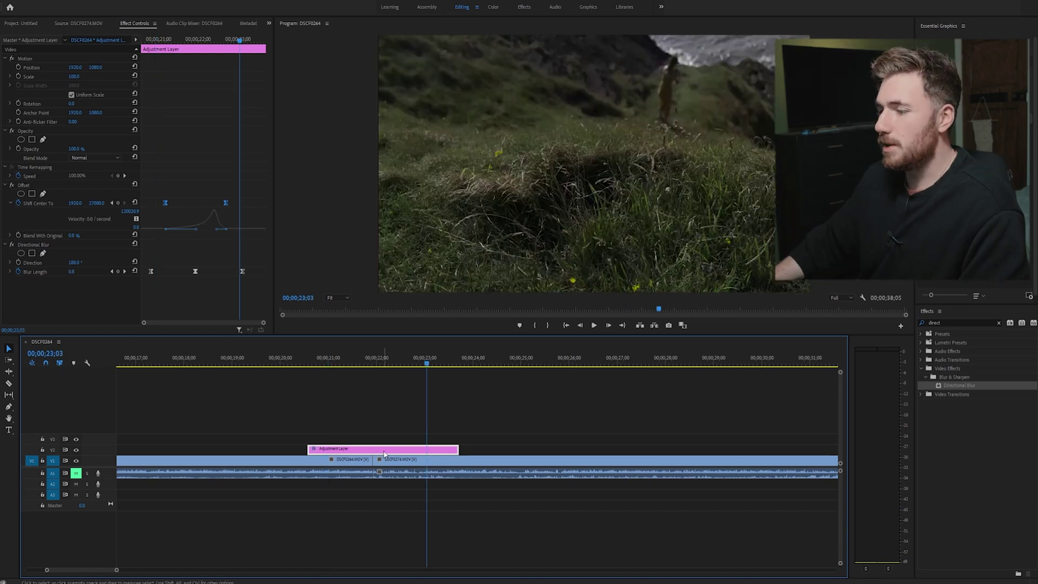
# Step: Slide the adjustment layer earlier on V2 and play the spin to check its alignment with the cut
pyautogui.moveTo(385, 454); pyautogui.dragTo(365, 454)
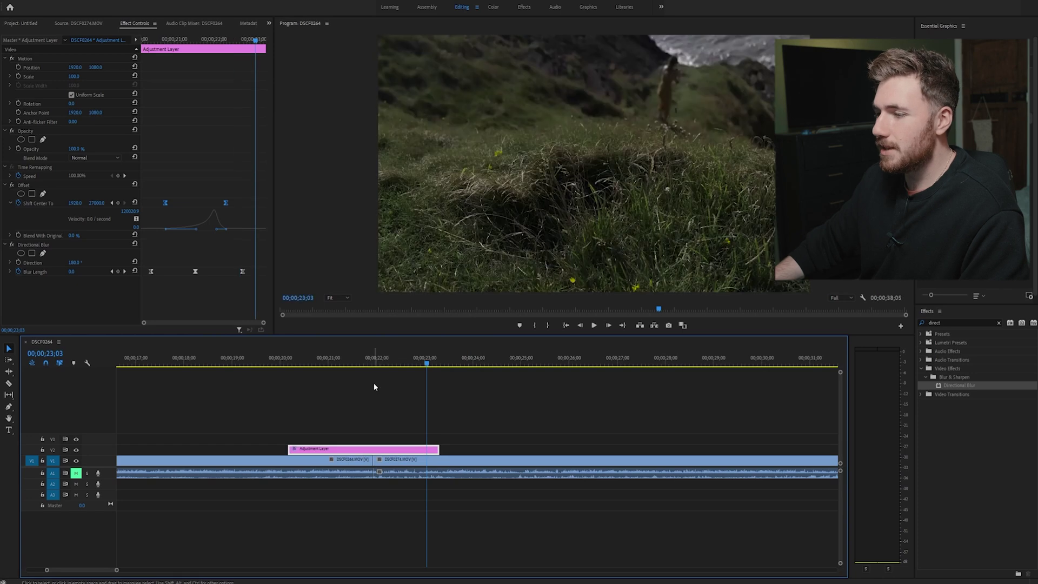
pyautogui.moveTo(359, 363)
pyautogui.mouseDown()
pyautogui.moveTo(380, 363)
pyautogui.moveTo(365, 363)
pyautogui.mouseUp()
pyautogui.moveTo(387, 454); pyautogui.dragTo(379, 454)
pyautogui.moveTo(372, 366); pyautogui.dragTo(342, 368)
pyautogui.press('space')
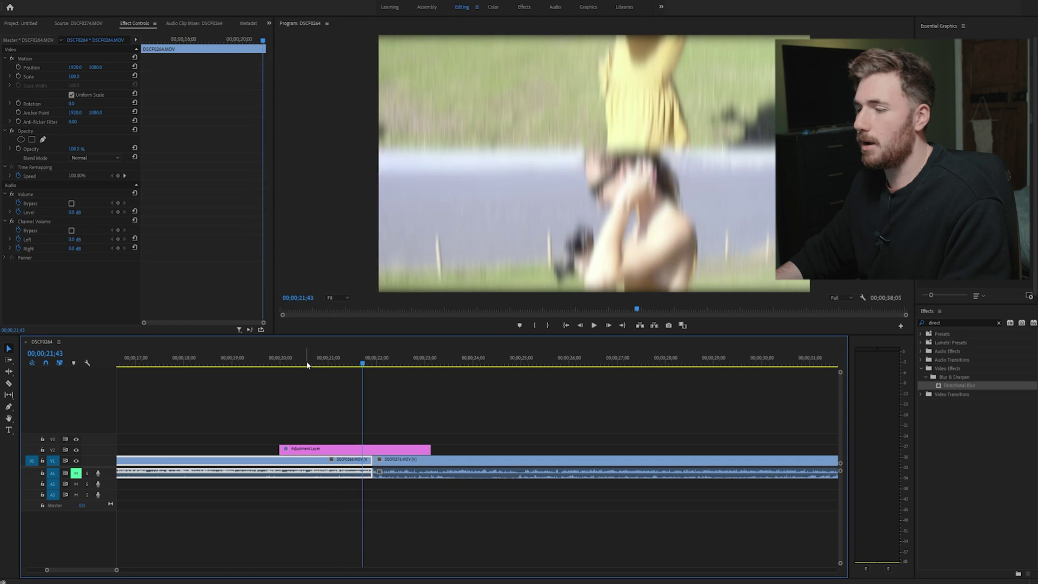
pyautogui.press('space')
# Step: Review the adjustment layer's keyframes around the spin and select its Directional Blur effect
pyautogui.click(391, 448)
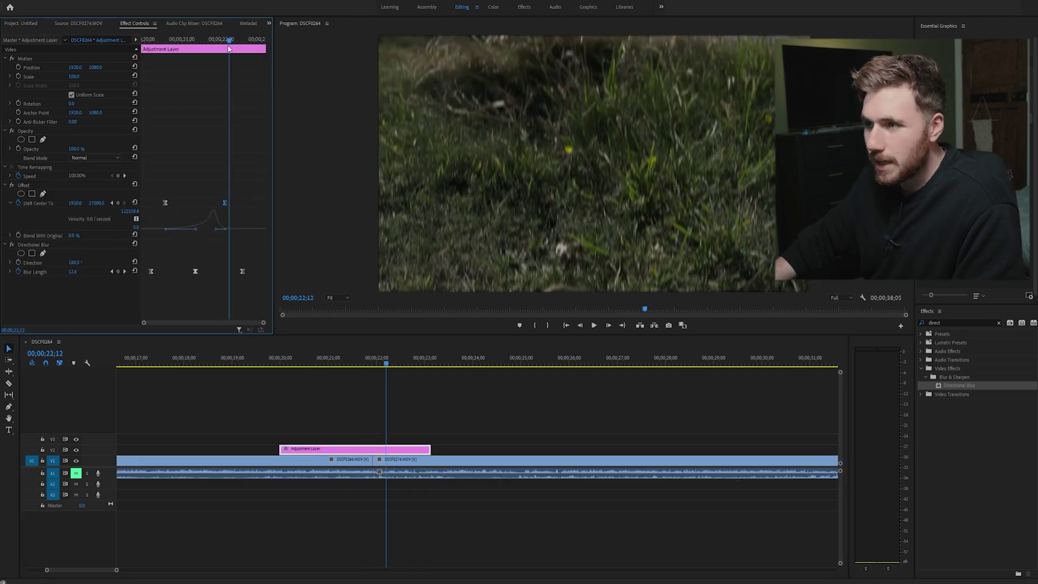
pyautogui.moveTo(229, 41); pyautogui.dragTo(225, 41)
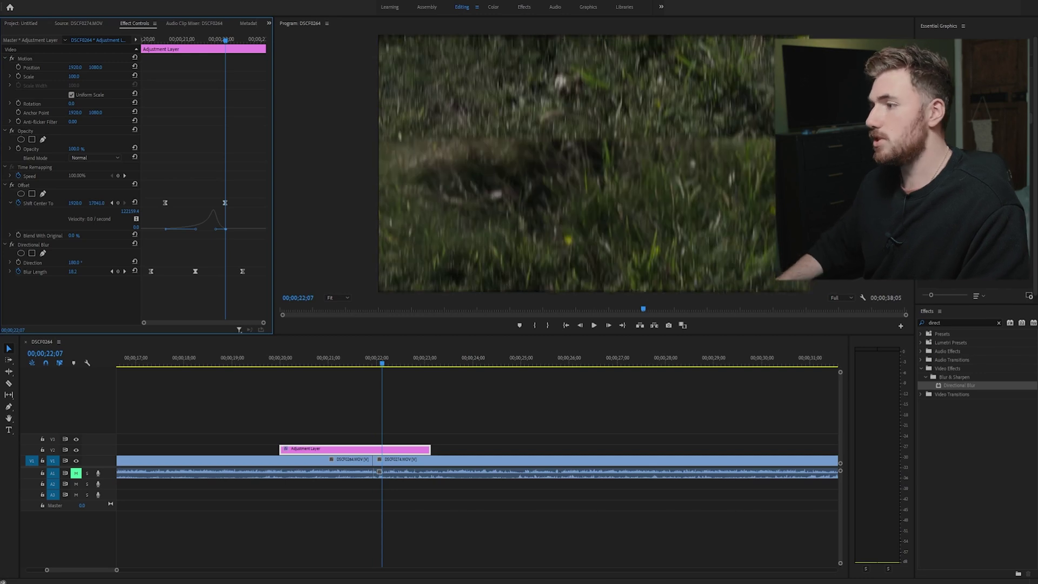
pyautogui.click(433, 365)
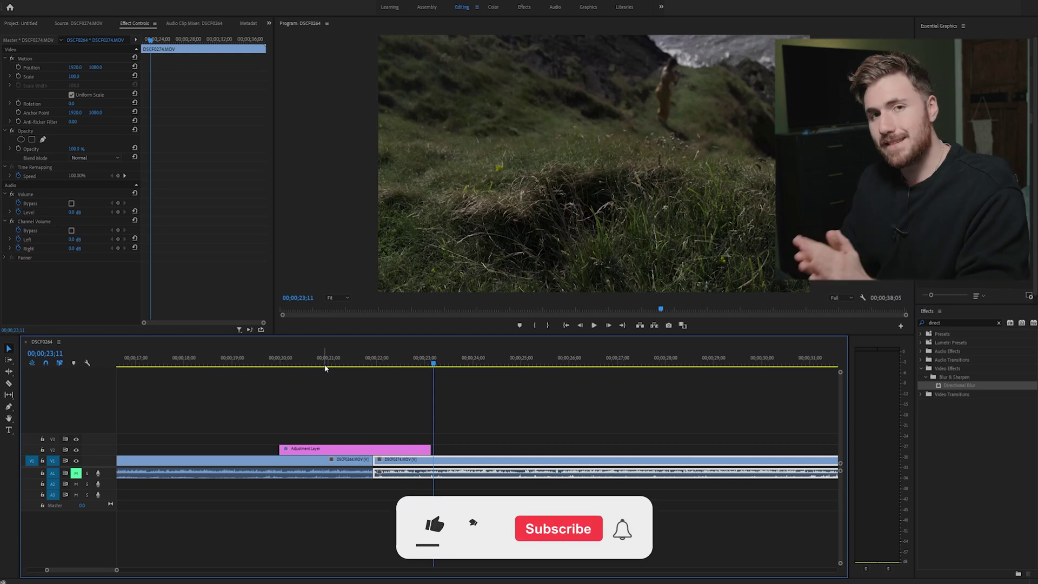
pyautogui.click(359, 365)
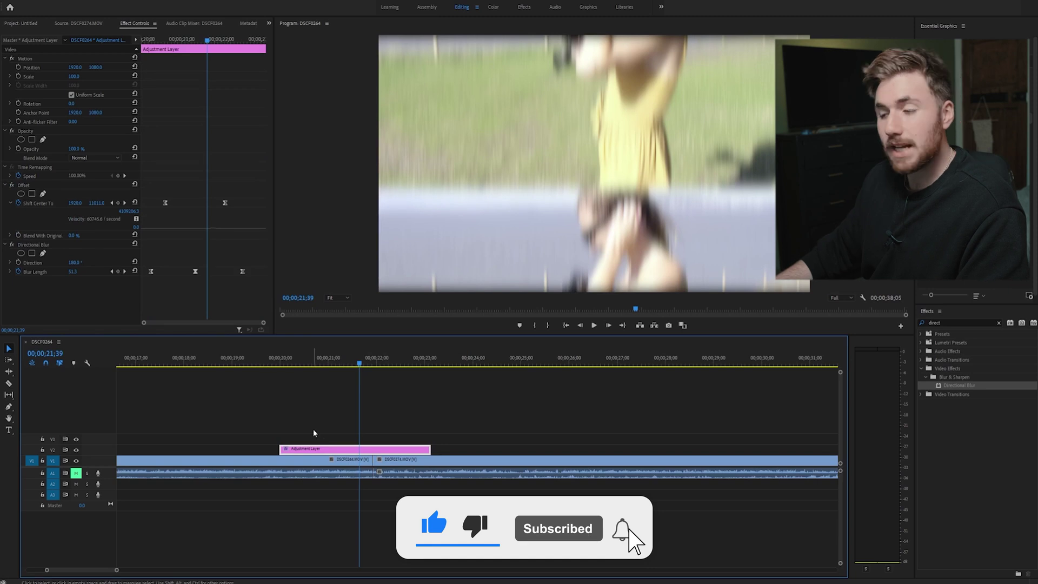
pyautogui.click(26, 244)
# Step: Select both Offset and Directional Blur and save them as a preset named 'Spin'
pyautogui.keyDown('ctrl'); pyautogui.click(24, 185); pyautogui.keyUp('ctrl')
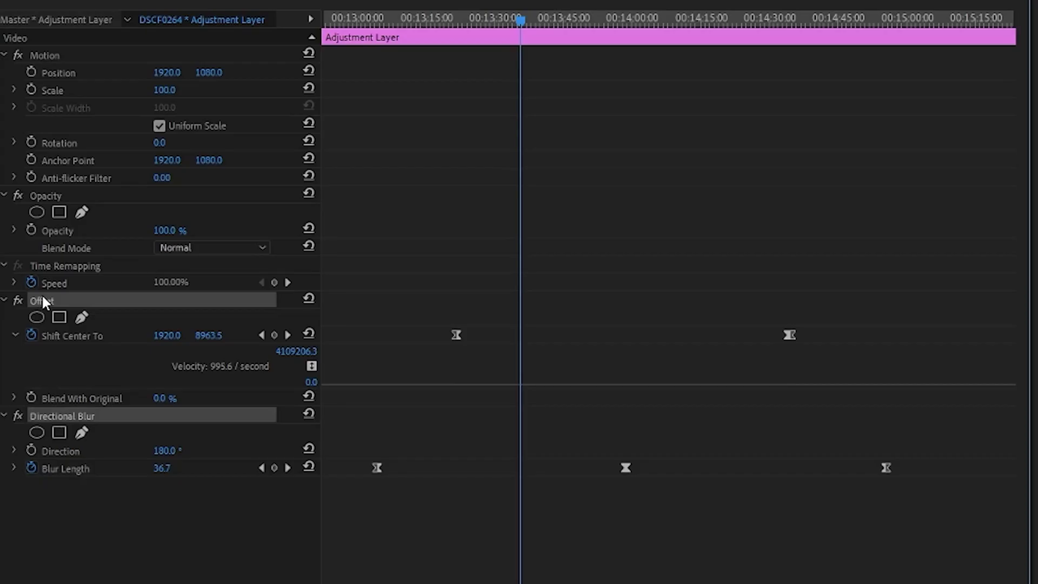
pyautogui.rightClick(43, 297)
pyautogui.click(73, 325)
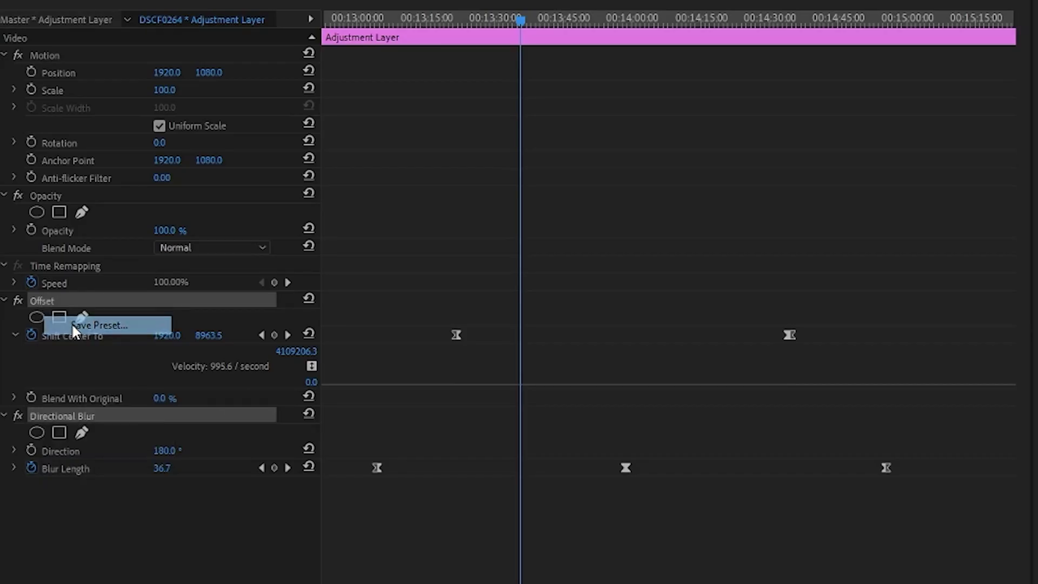
pyautogui.write('Spin')
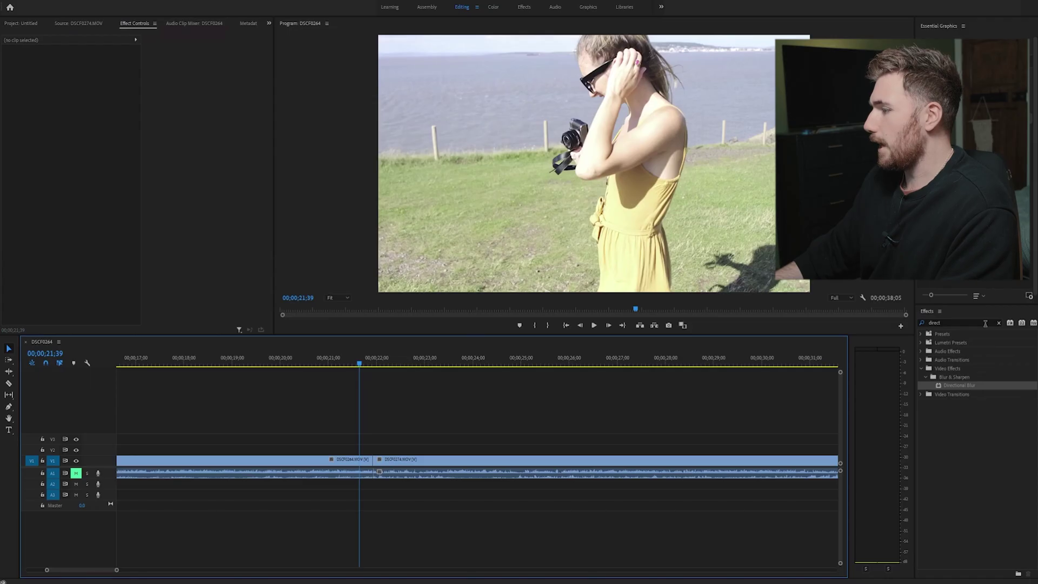
# Step: Add a new Adjustment Layer to V2, cut it short, delete the right piece, and nudge it over the cut
pyautogui.click(997, 323)
pyautogui.click(25, 22)
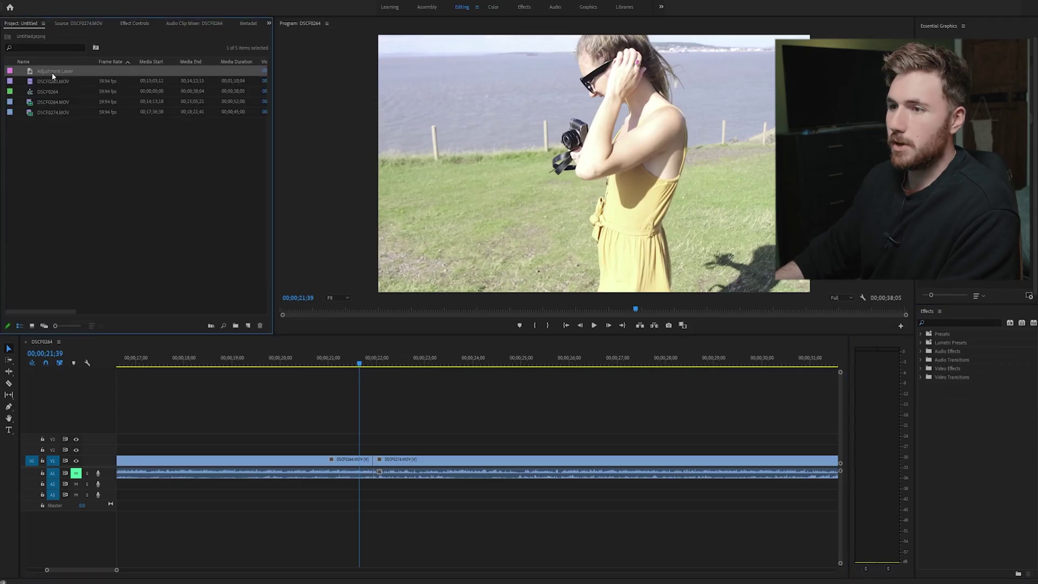
pyautogui.moveTo(54, 70); pyautogui.dragTo(335, 452)
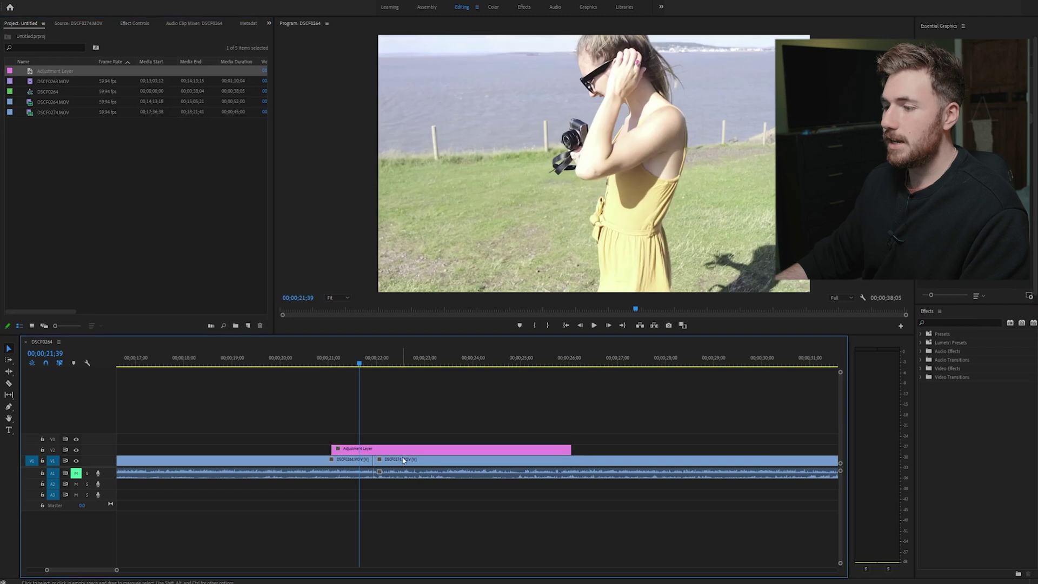
pyautogui.press('c')
pyautogui.click(402, 449)
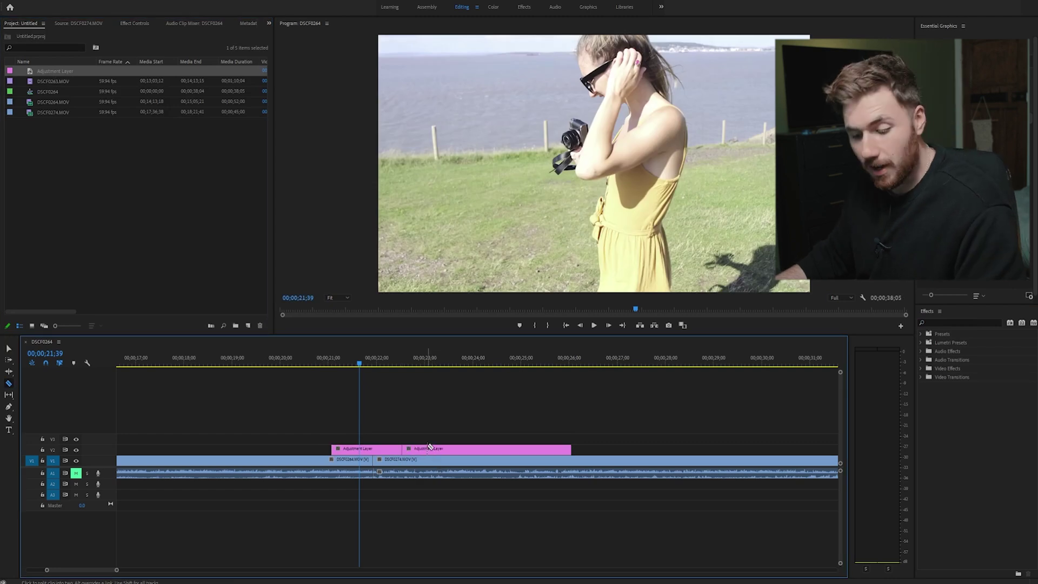
pyautogui.press('v')
pyautogui.click(430, 453)
pyautogui.press('Delete')
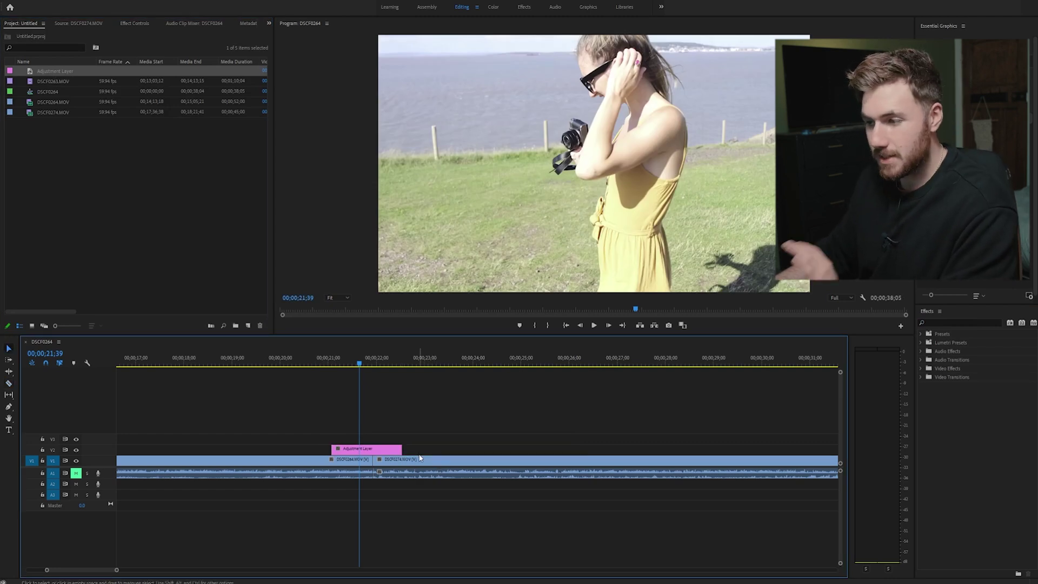
pyautogui.moveTo(372, 448); pyautogui.dragTo(380, 449)
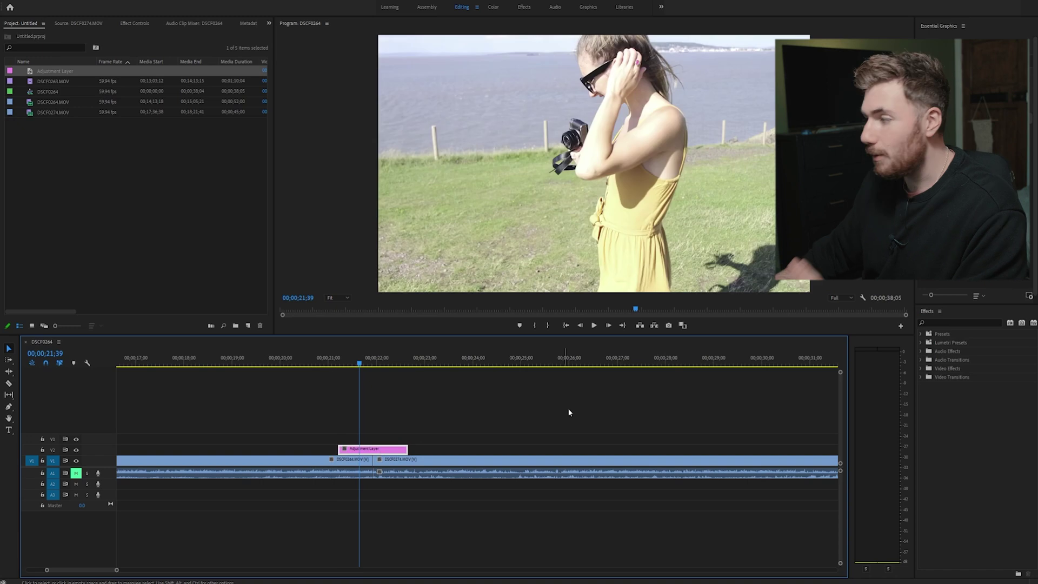
# Step: Apply the saved Spin Effect preset to the short adjustment layer and preview the spin transition
pyautogui.click(925, 335)
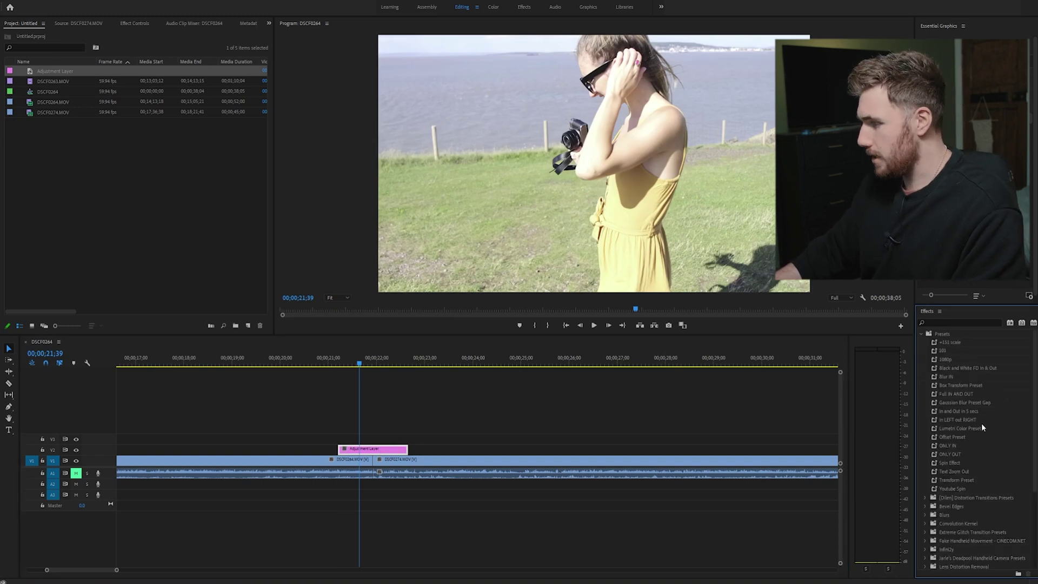
pyautogui.moveTo(948, 463); pyautogui.dragTo(373, 449)
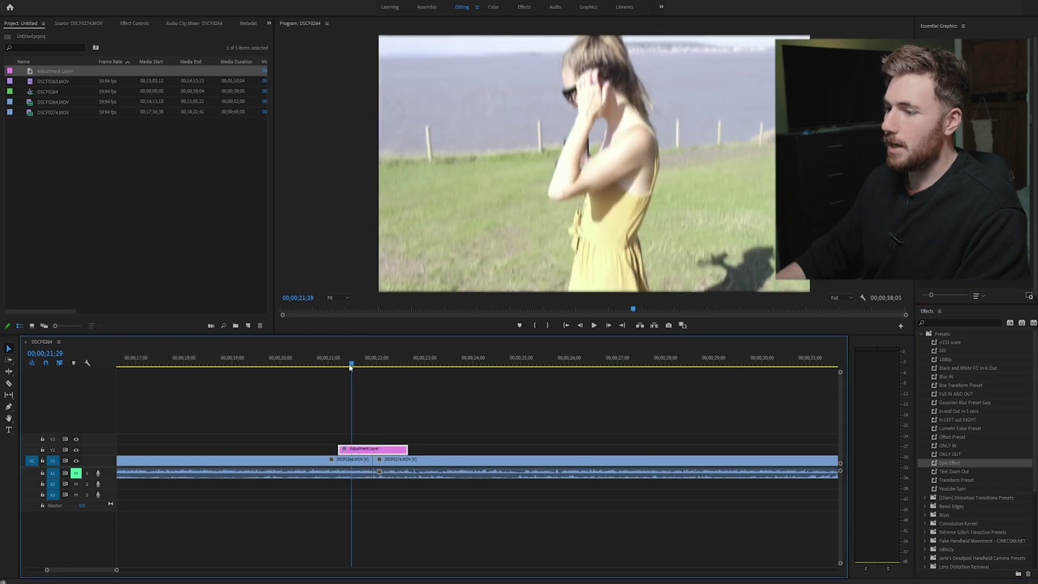
pyautogui.moveTo(358, 363); pyautogui.dragTo(345, 364)
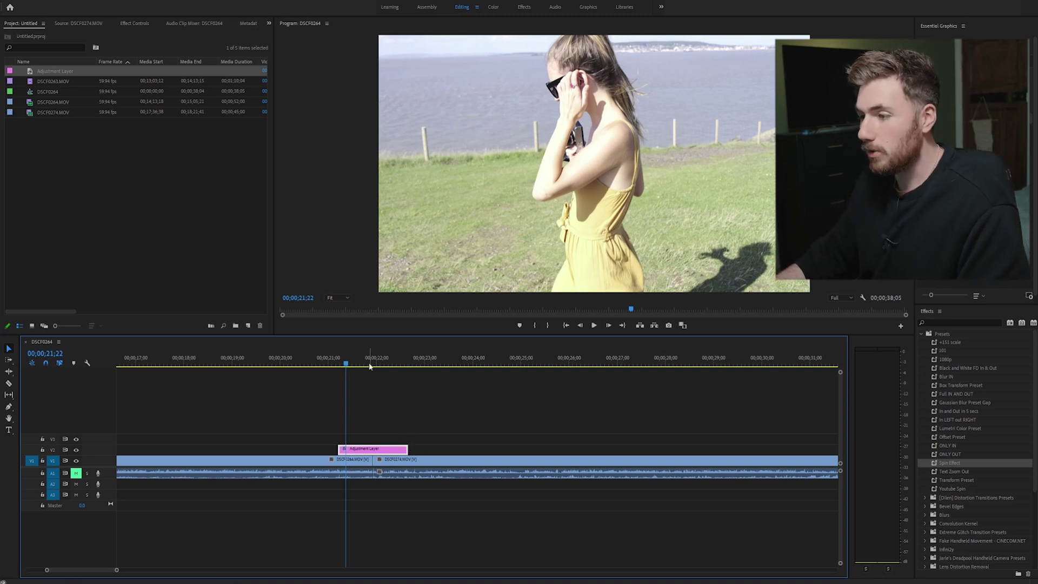
pyautogui.click(142, 25)
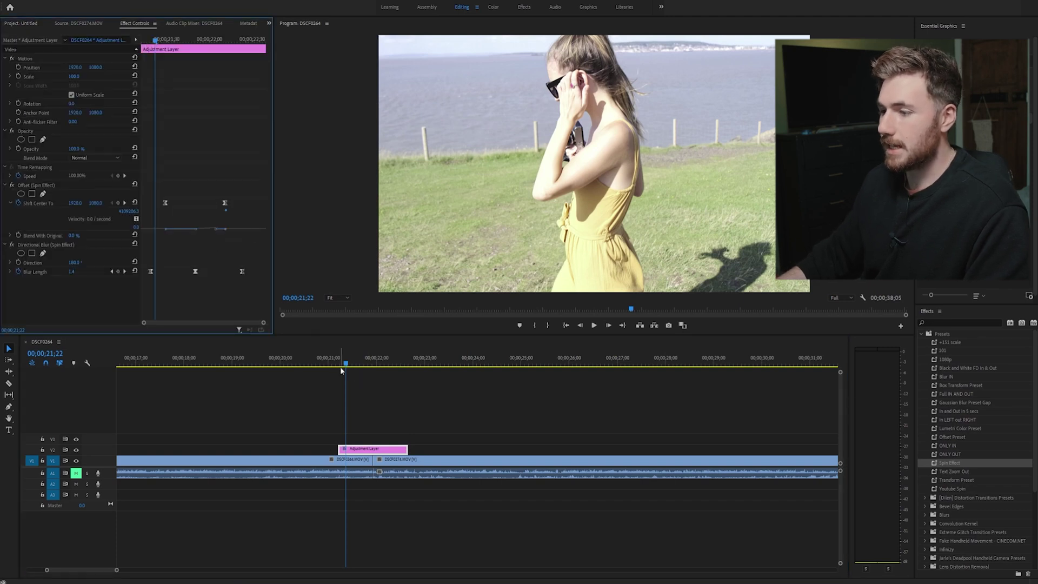
pyautogui.press('space')
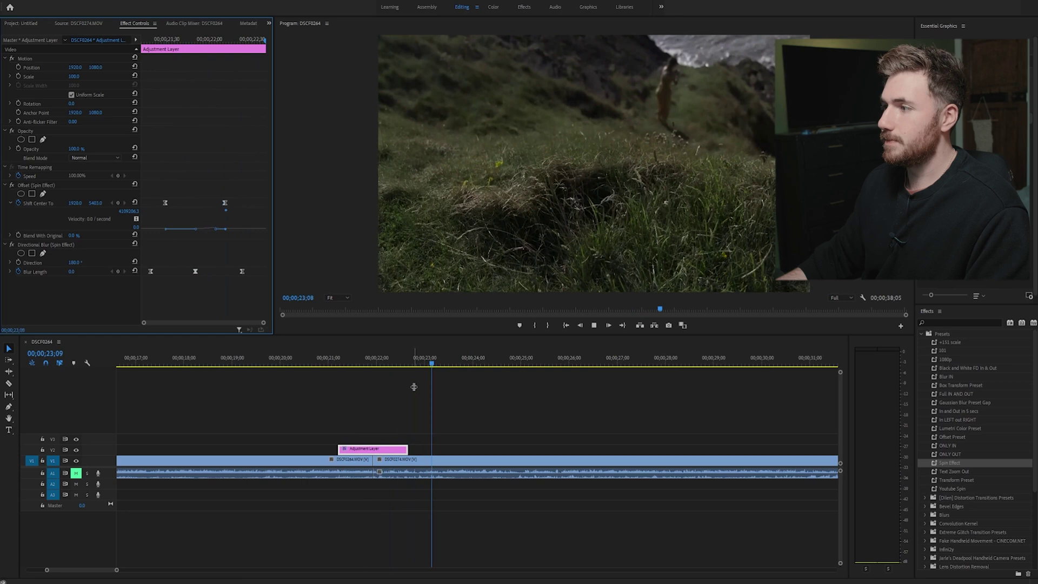
pyautogui.click(337, 361)
# Step: Delete the old adjustment layer and place a new adjustment layer on V2 over the cut
pyautogui.press('Delete')
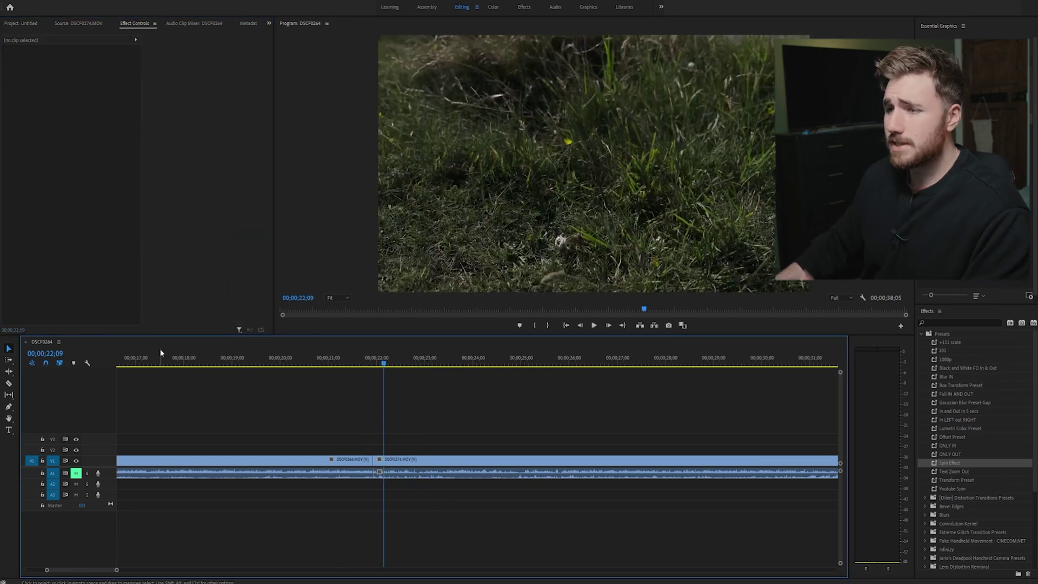
pyautogui.click(22, 24)
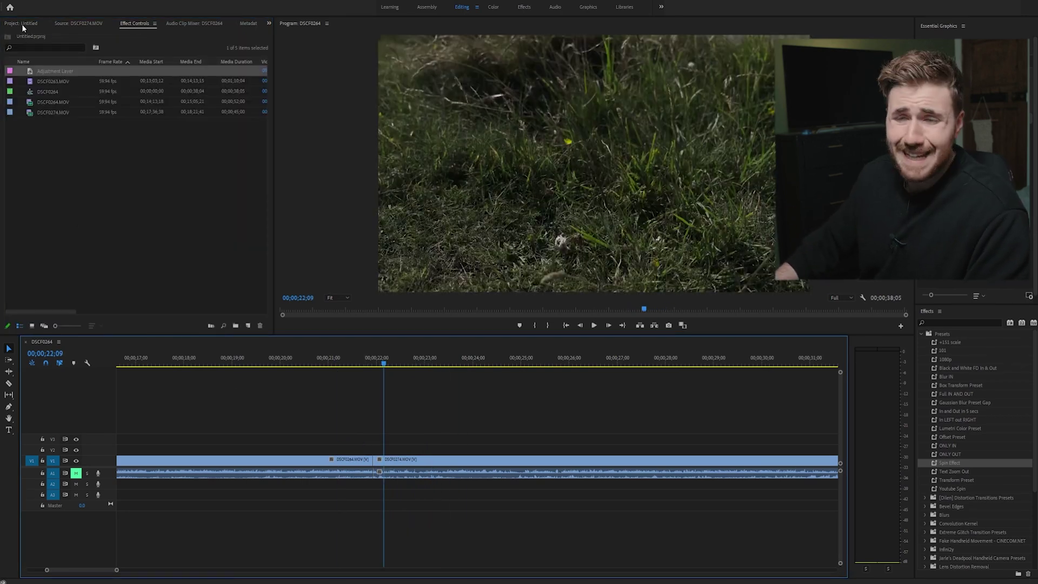
pyautogui.click(62, 73)
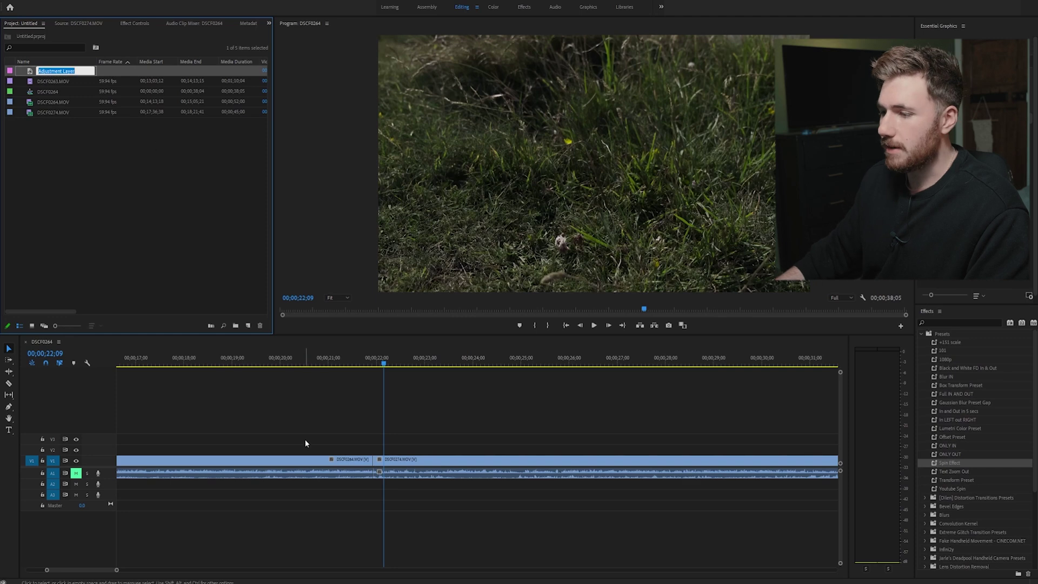
pyautogui.moveTo(30, 75); pyautogui.dragTo(421, 450)
# Step: Trim the new adjustment layer, then extend its end further right past the cut
pyautogui.press('c')
pyautogui.press('v')
pyautogui.click(474, 448)
pyautogui.press('Delete')
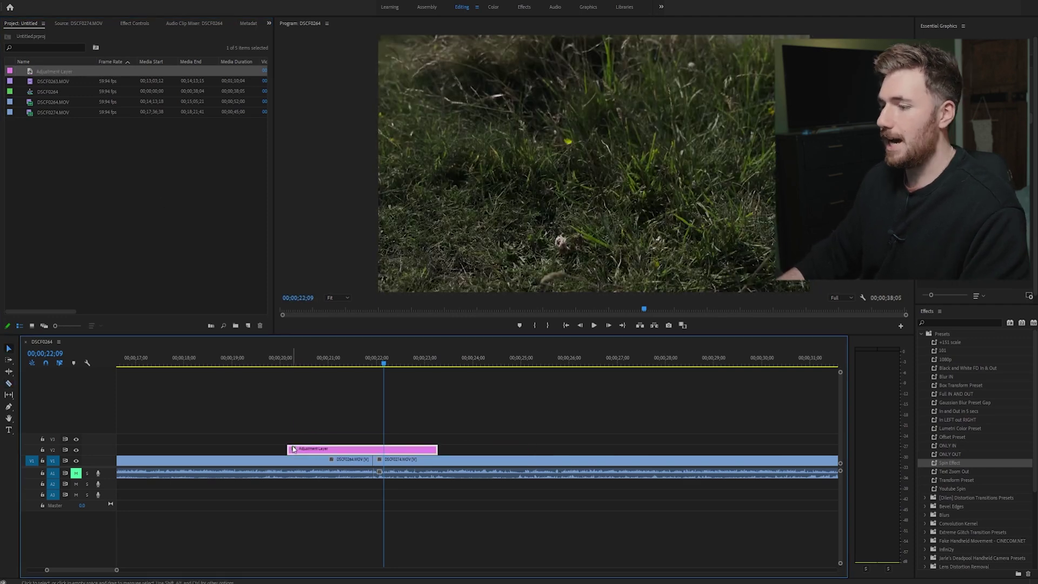
pyautogui.moveTo(288, 448); pyautogui.dragTo(340, 449)
pyautogui.hotkey('ctrl', 'z')
pyautogui.hotkey('ctrl', 'z')
pyautogui.hotkey('ctrl', 'z')
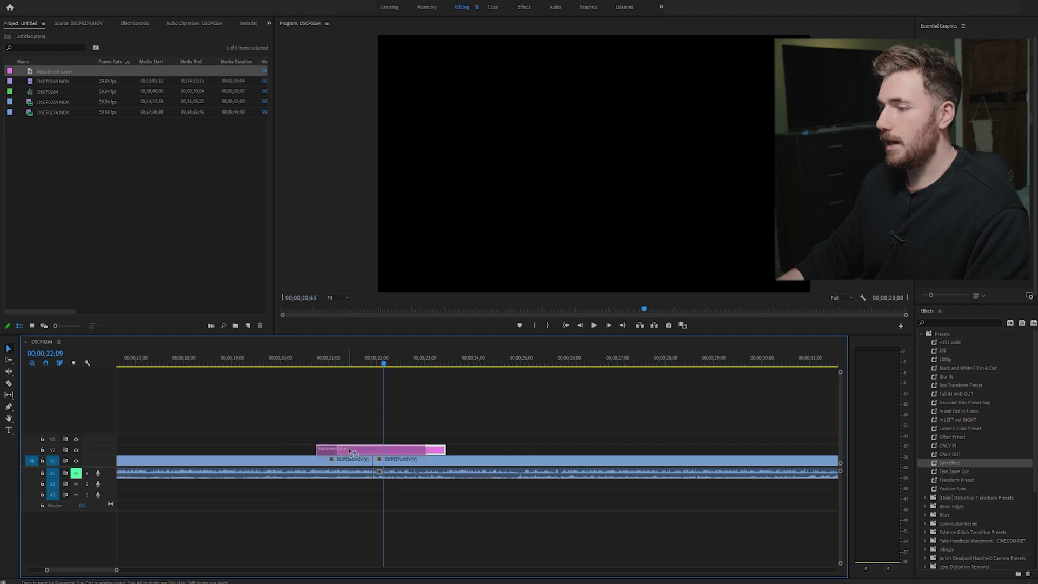
pyautogui.moveTo(420, 450); pyautogui.dragTo(555, 467)
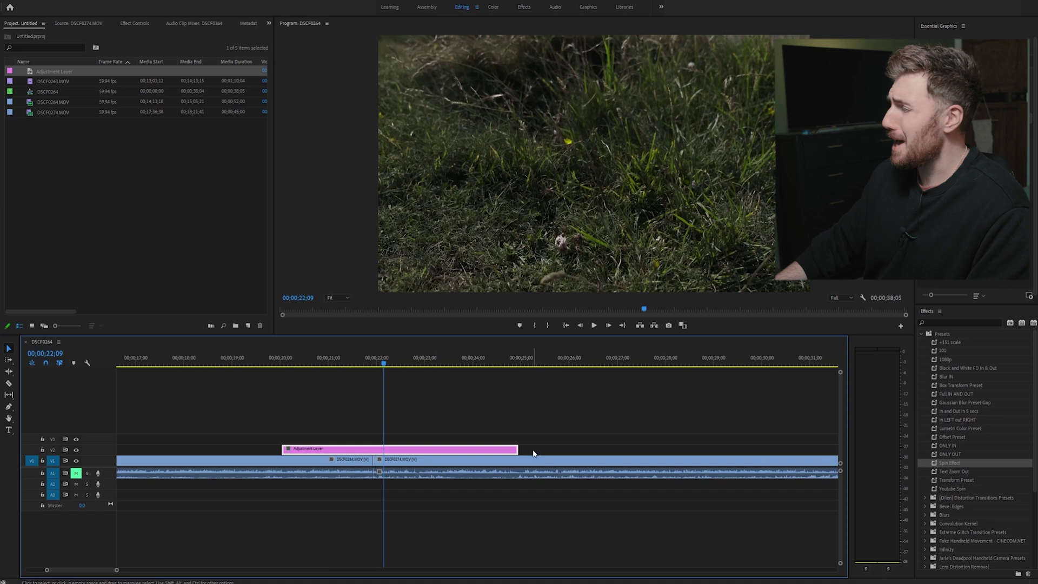
# Step: Apply the Spin Effect preset to the new layer and play back the transition
pyautogui.moveTo(962, 465); pyautogui.dragTo(432, 449)
pyautogui.click(347, 381)
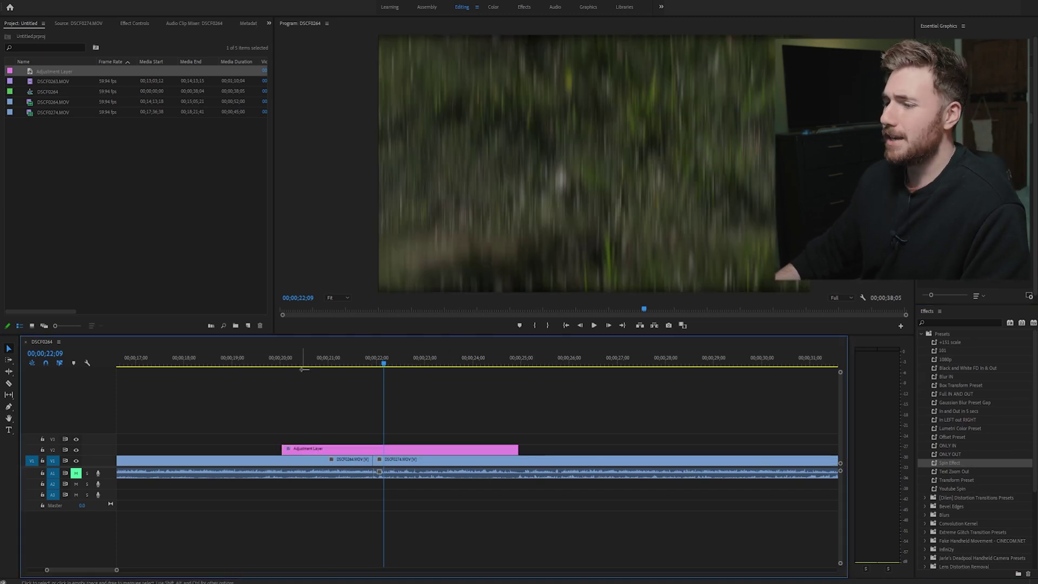
pyautogui.click(302, 358)
pyautogui.press('space')
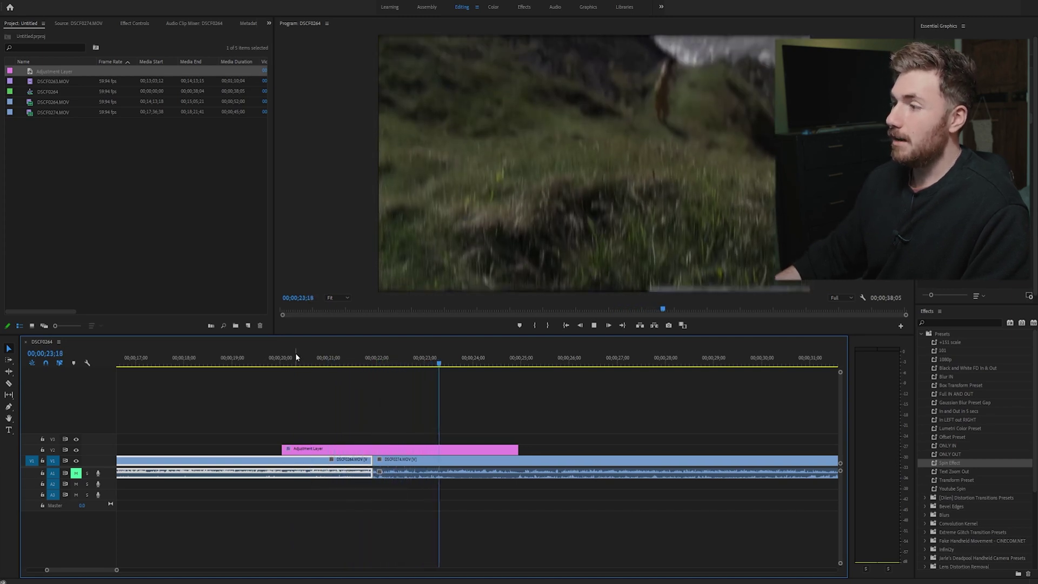
pyautogui.press('space')
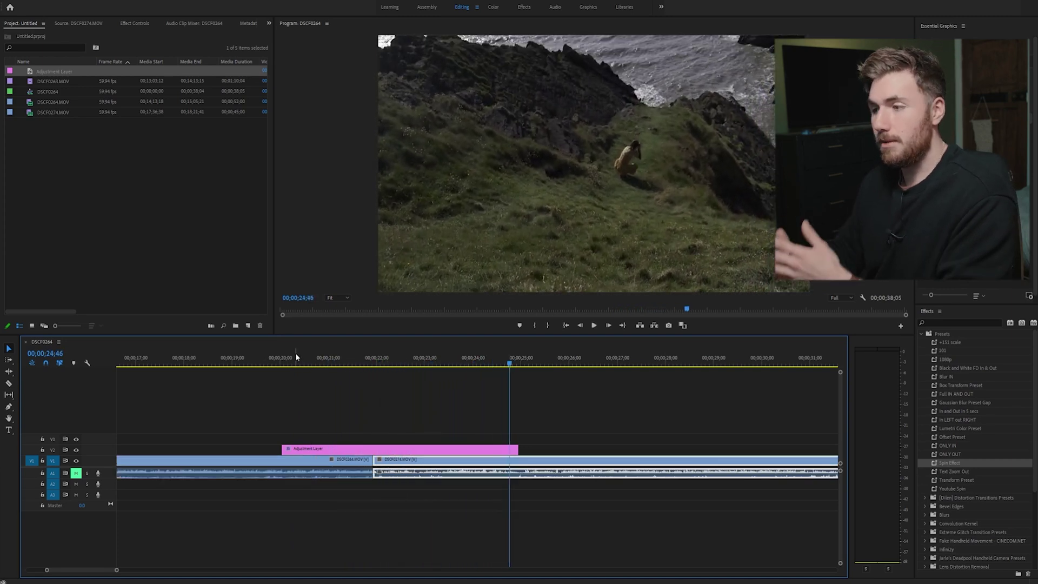
# Step: Inspect the Shift Center To keyframes in Effect Controls, then delete the adjustment layer
pyautogui.click(311, 404)
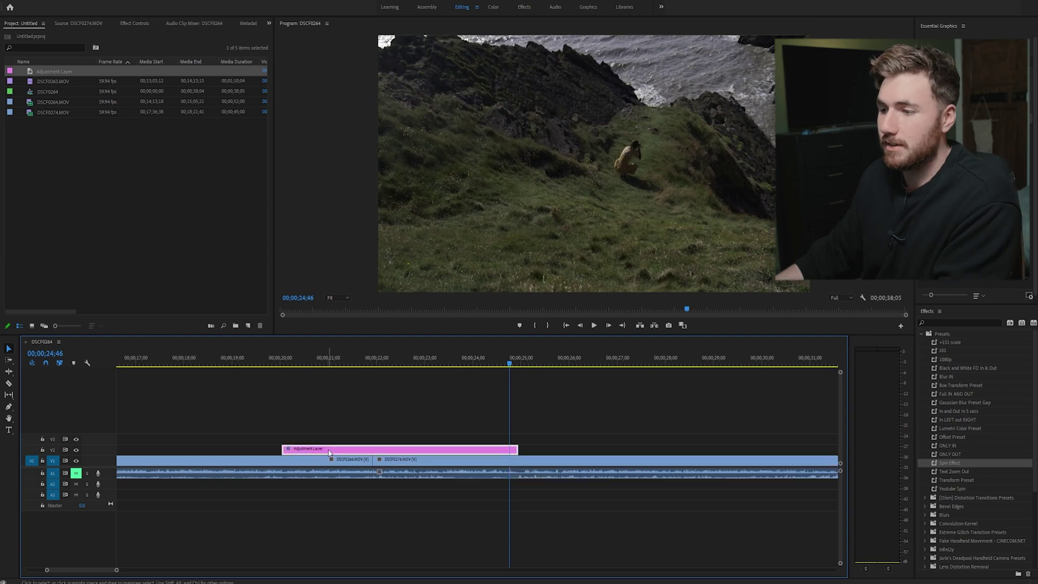
pyautogui.click(135, 23)
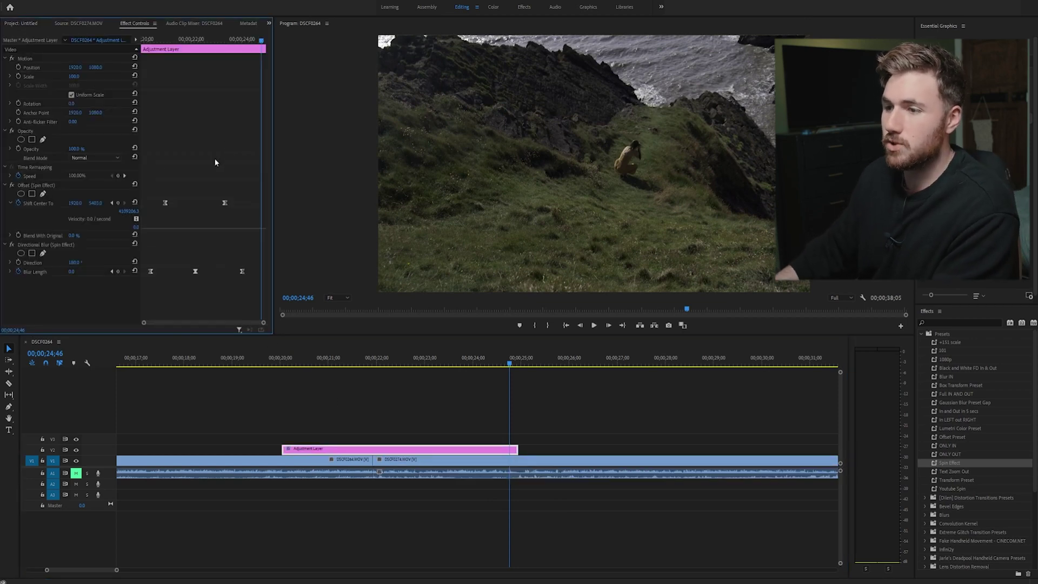
pyautogui.click(223, 202)
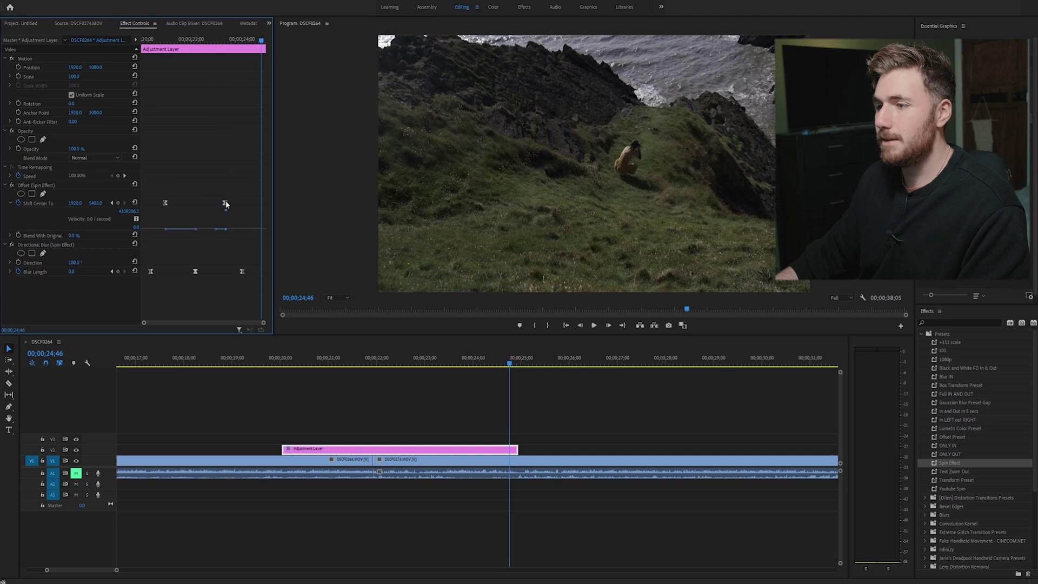
pyautogui.click(288, 361)
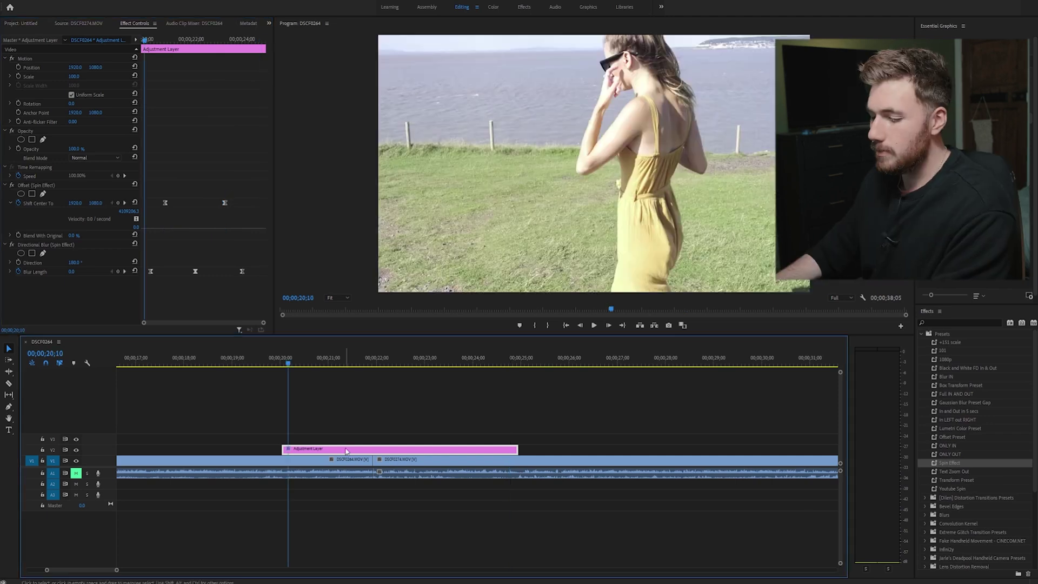
pyautogui.click(345, 449)
pyautogui.press('Delete')
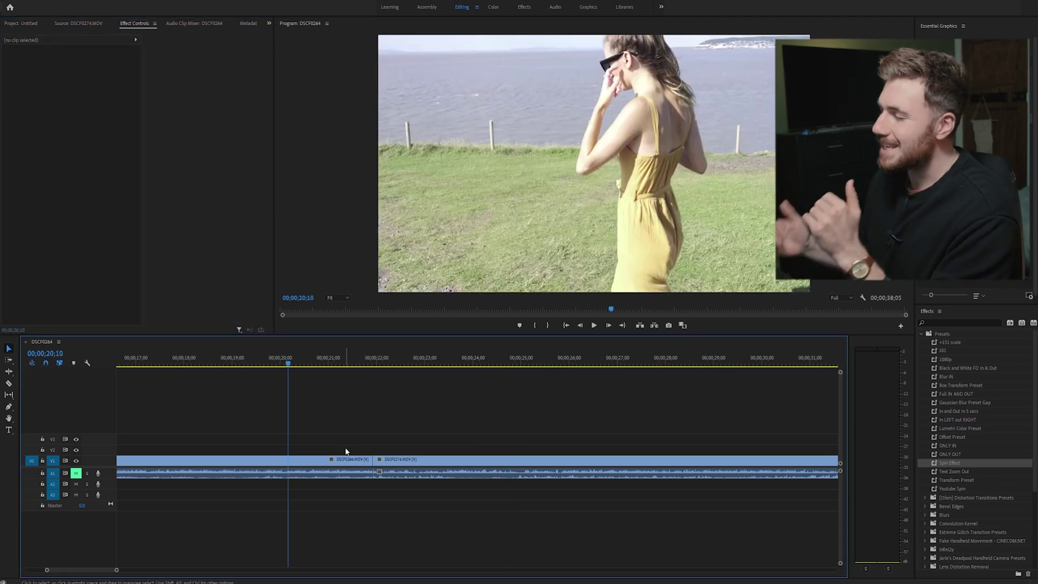